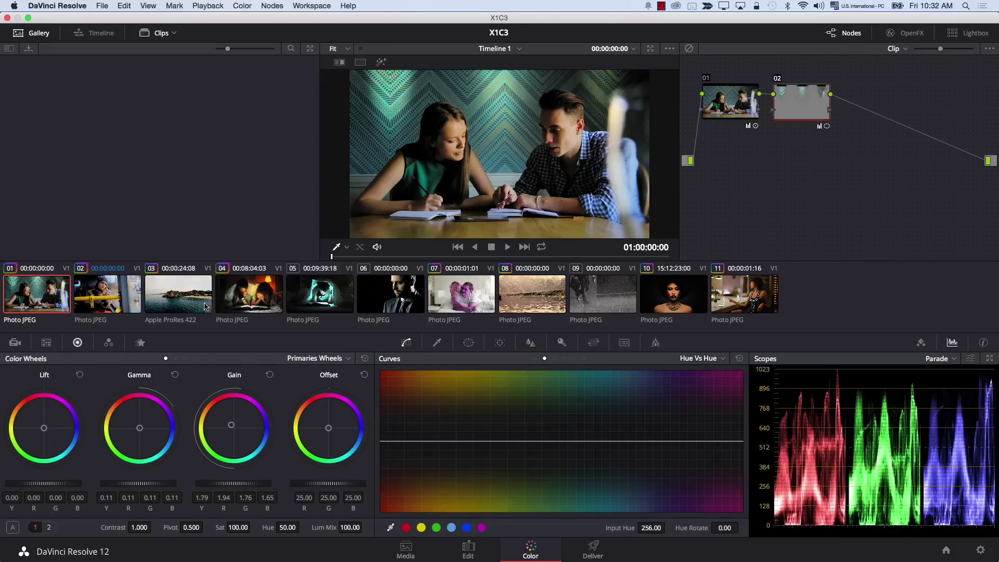
Compare the first clip with and without its existing grade by bypassing the grades and restoring them
key(shift+d)
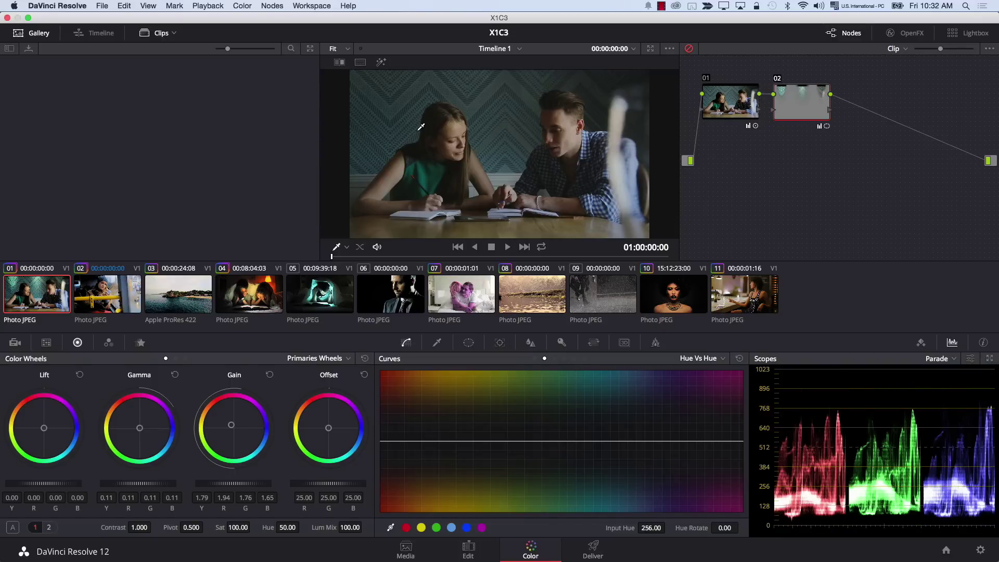
key(shift+d)
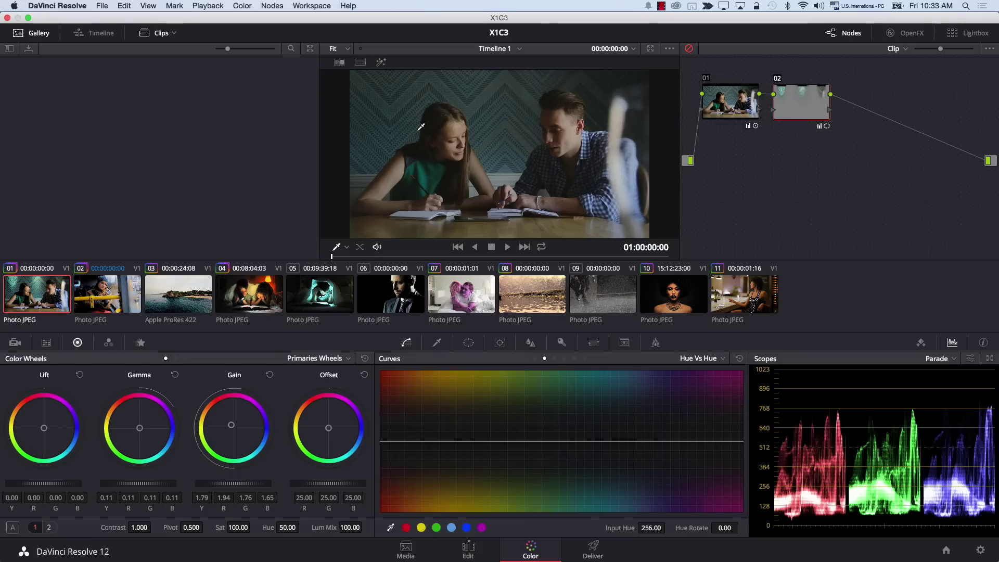
click(421, 126)
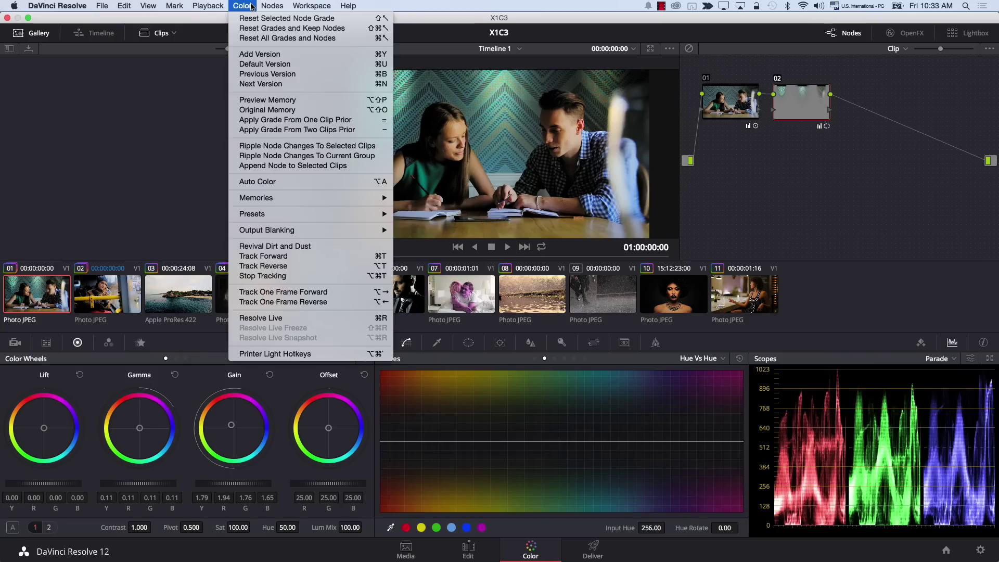
Add a new color grading version for the first clip and reset all its grades and nodes
click(267, 54)
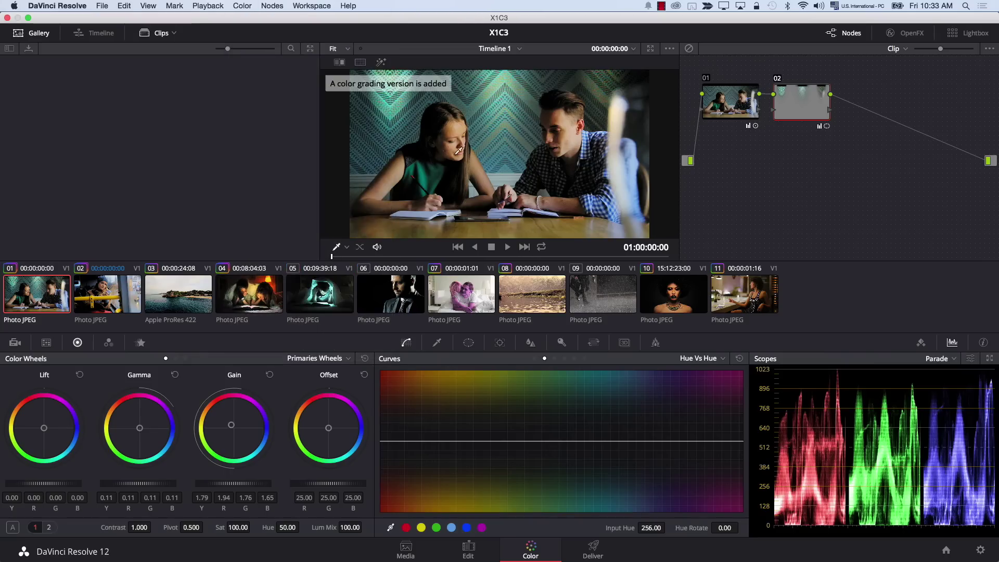
click(244, 6)
click(247, 40)
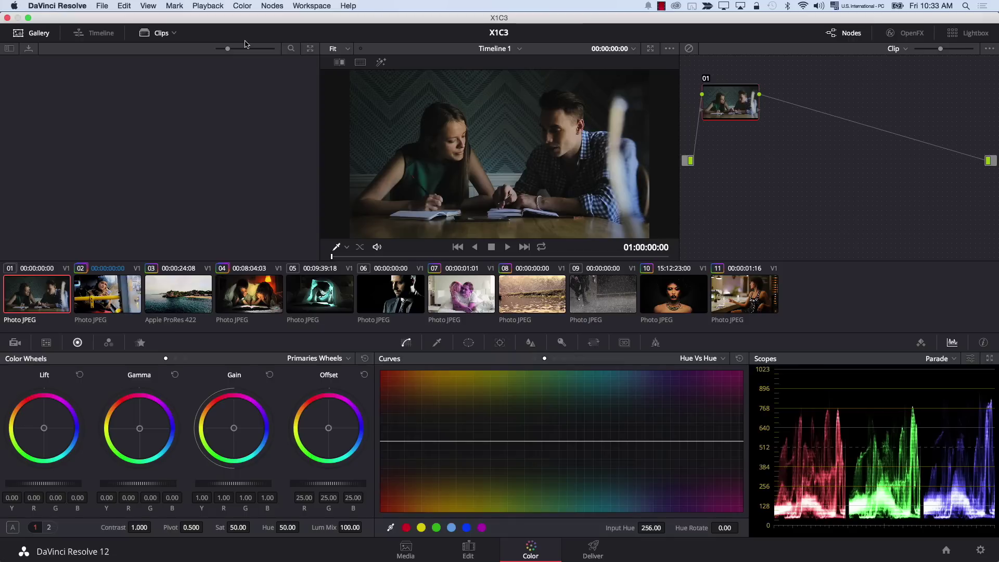
Grade the first node with Gamma at 0.09, log Shadow at -0.24, Low Range at 0.282 and saturation at about 72
drag(139, 485, 139, 485)
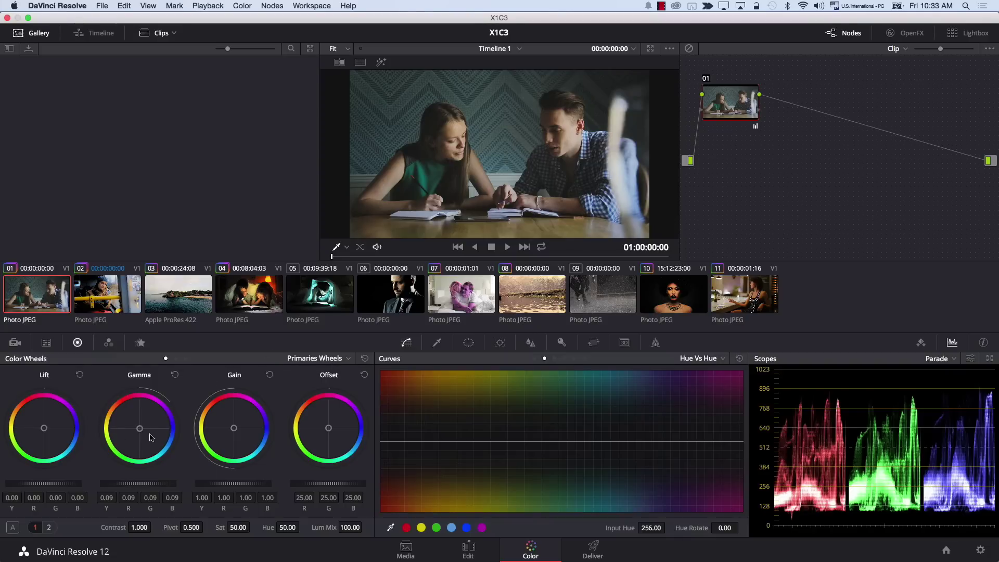
click(185, 359)
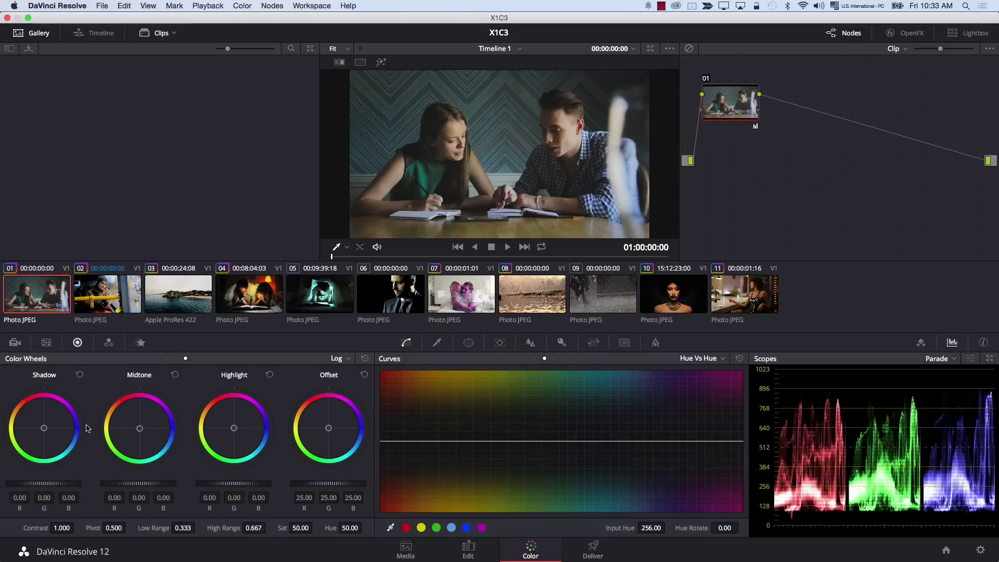
drag(45, 485, 45, 485)
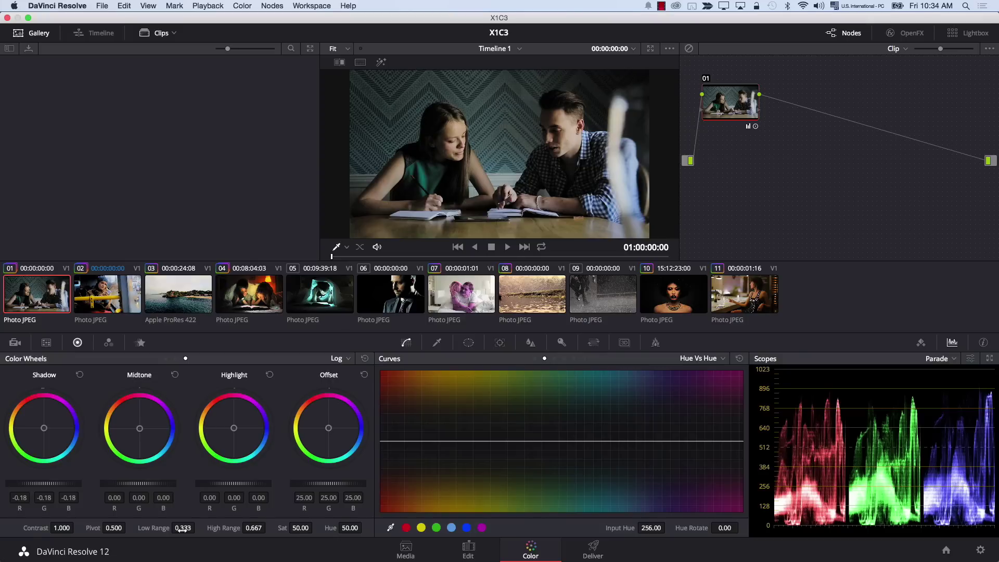
drag(182, 527, 213, 528)
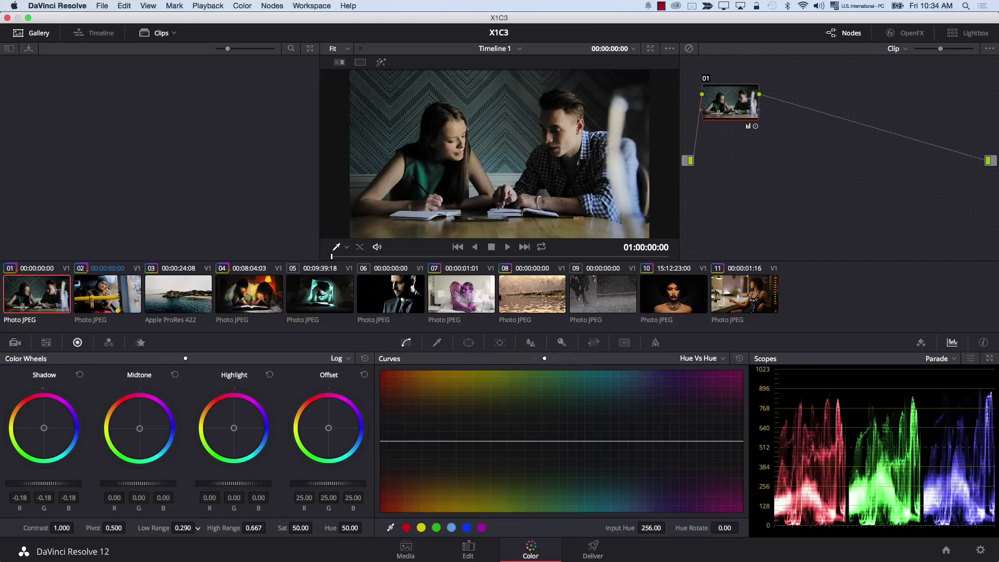
drag(198, 526, 170, 534)
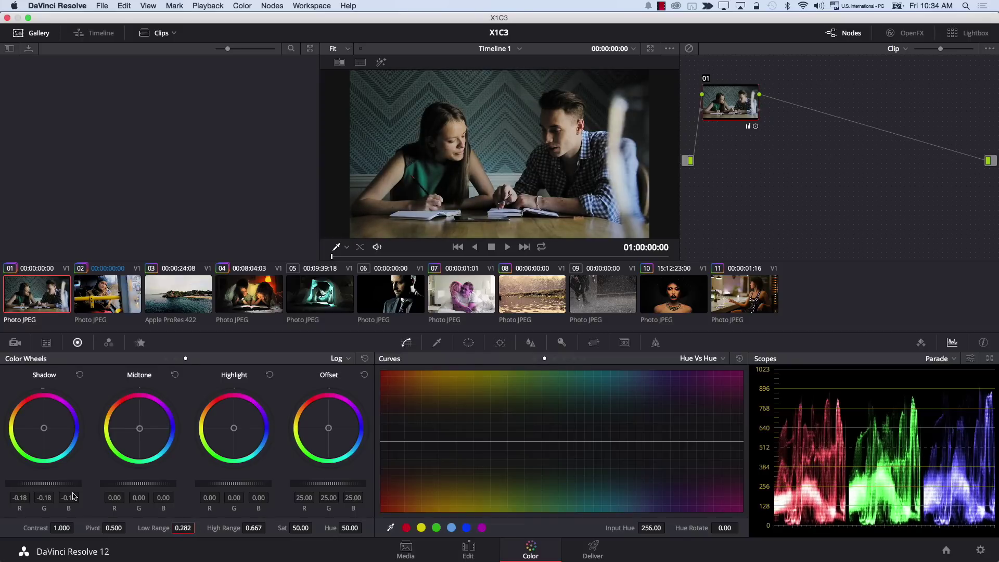
drag(66, 489, 66, 486)
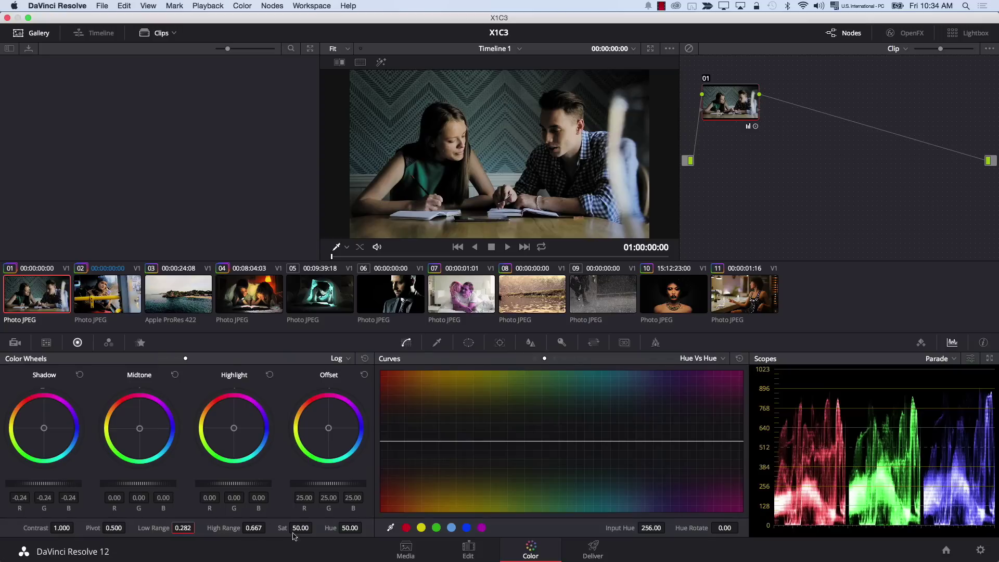
drag(301, 527, 323, 527)
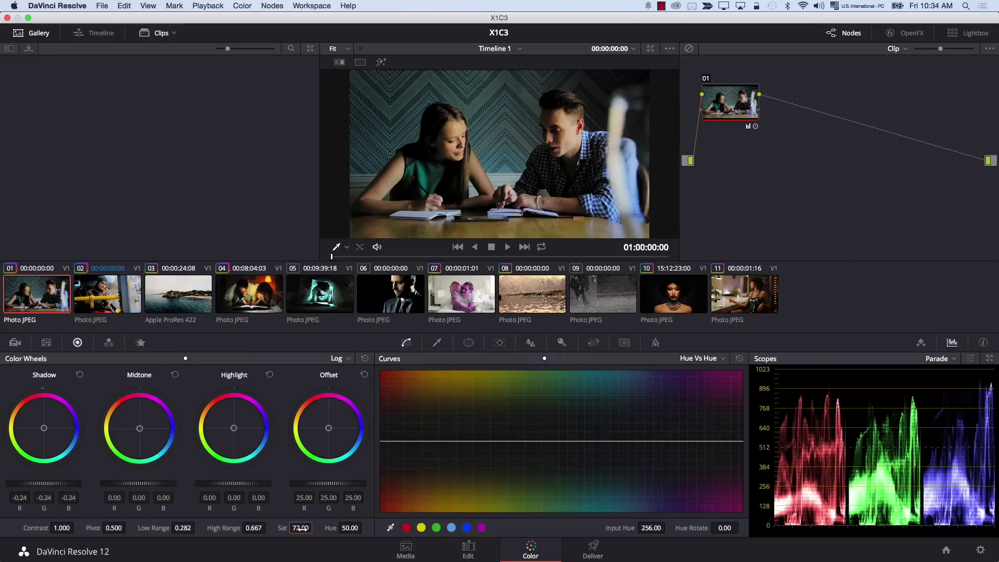
Add a second serial node and desaturate its shadows with a Lum Vs Sat curve levelling off at about 0.54 input luminance
key(alt+s)
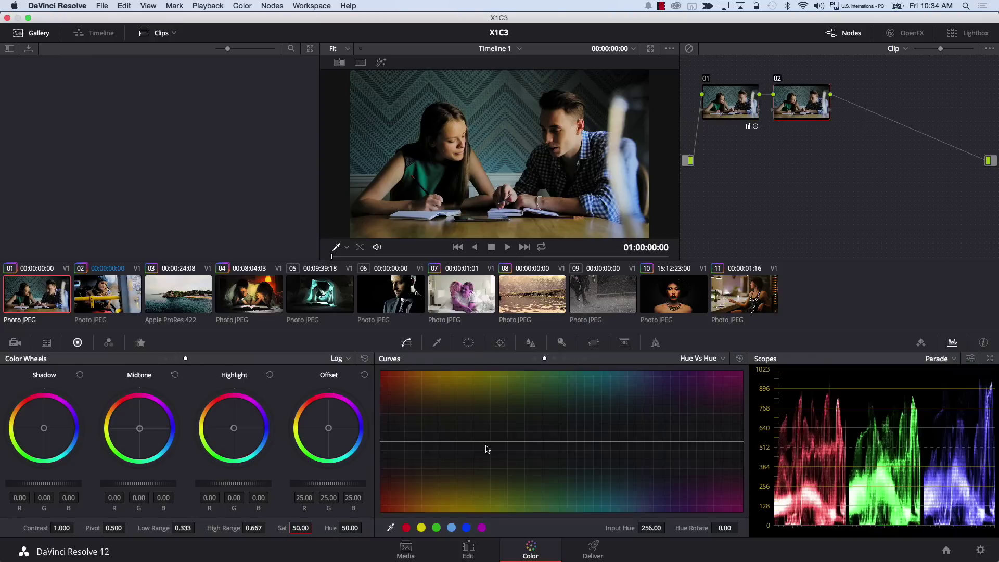
click(573, 358)
drag(383, 437, 381, 504)
drag(523, 478, 574, 442)
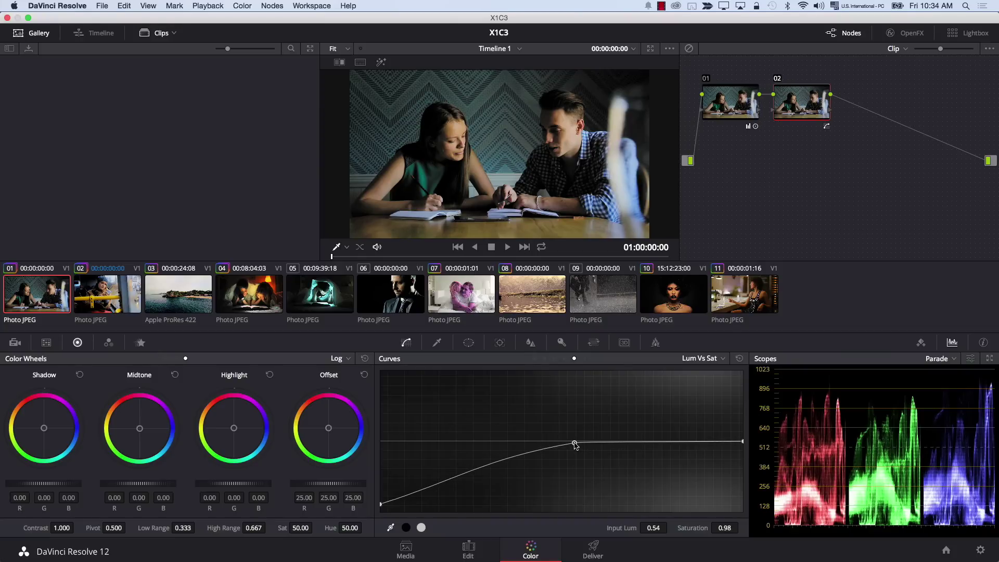
Add a third serial node with a narrow circular window on the wall between the people, size about 19.39, aspect 13.59, softness 16.05
key(alt+s)
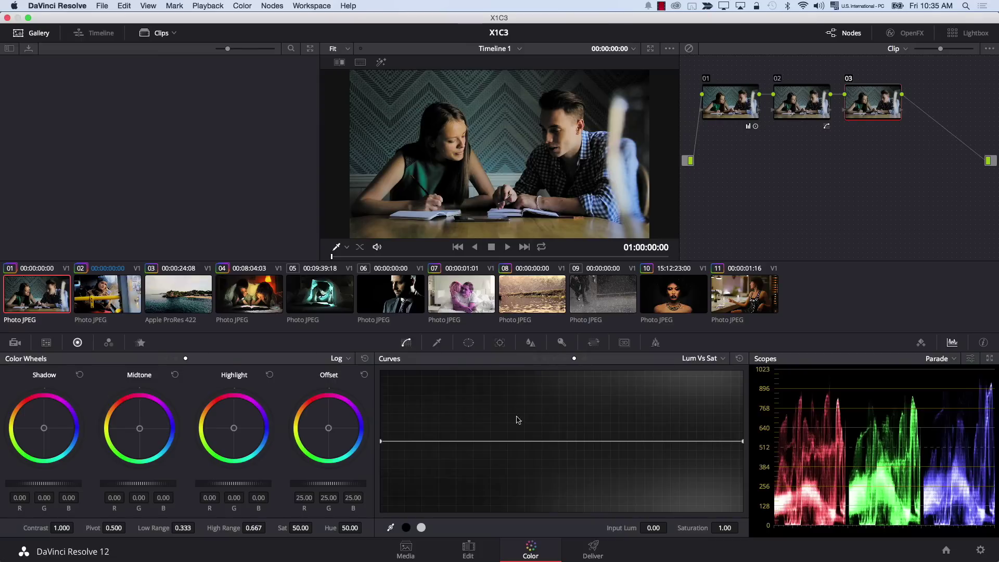
click(468, 343)
click(405, 437)
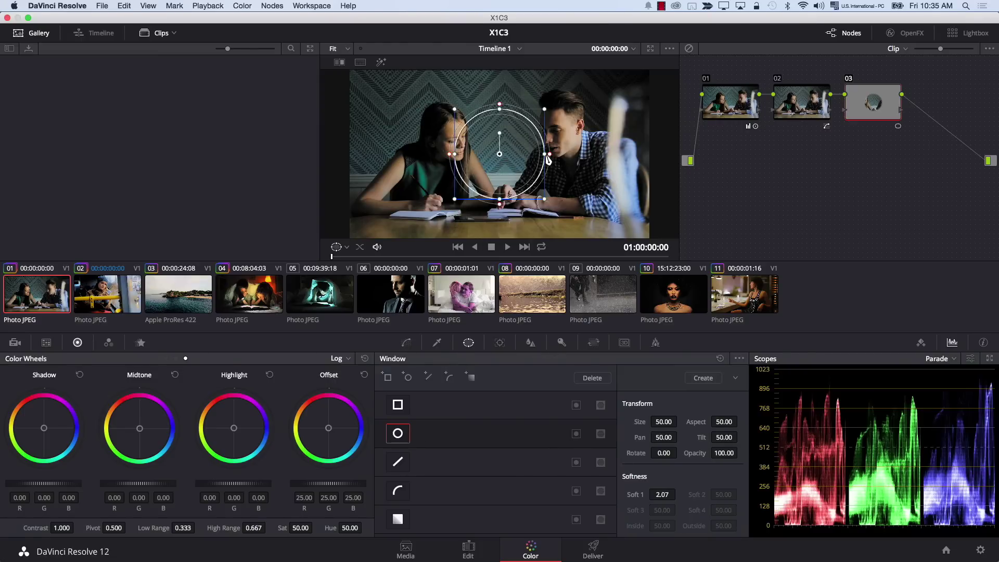
drag(549, 155, 523, 165)
drag(501, 202, 508, 172)
scroll(504, 211, up, 3)
drag(503, 223, 504, 289)
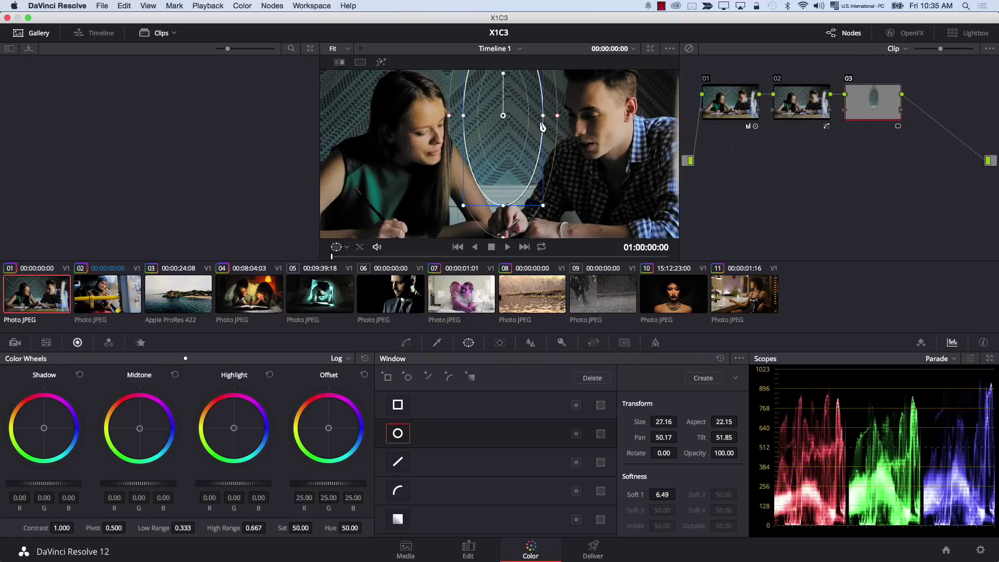
scroll(547, 138, down, 3)
drag(500, 159, 508, 212)
mouse_move(527, 119)
mouse_down()
mouse_move(514, 106)
mouse_move(509, 119)
mouse_up()
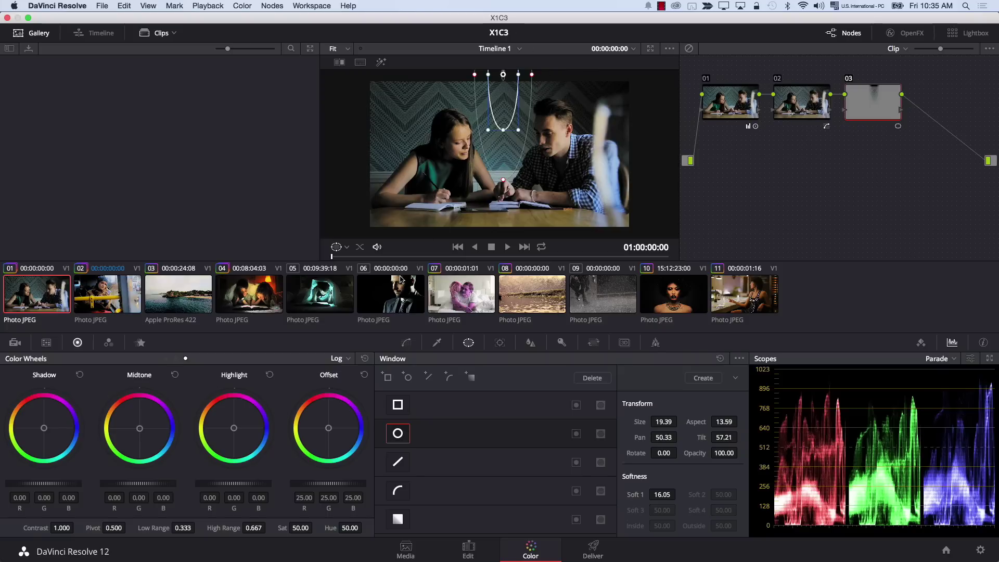
Hide the window outline and brighten the third node's light with a warm Gain of 1.98 and slightly warmer Gamma using the primaries wheels
click(346, 248)
click(349, 258)
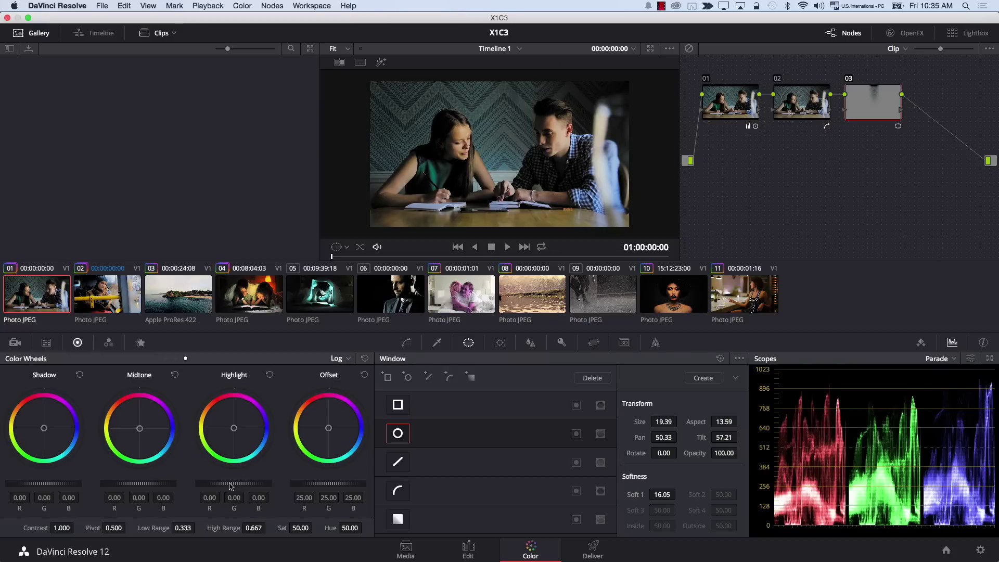
click(165, 358)
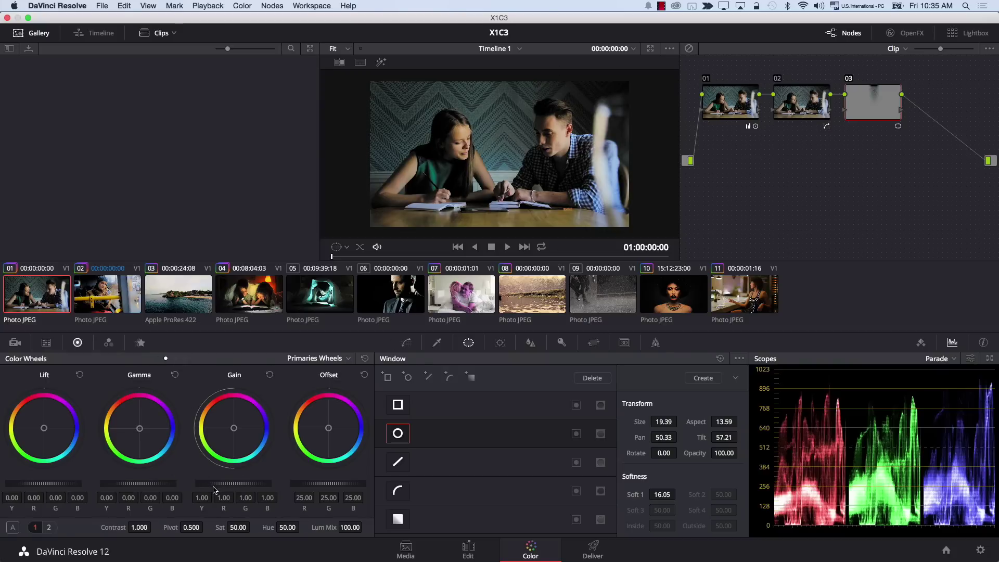
drag(266, 489, 662, 481)
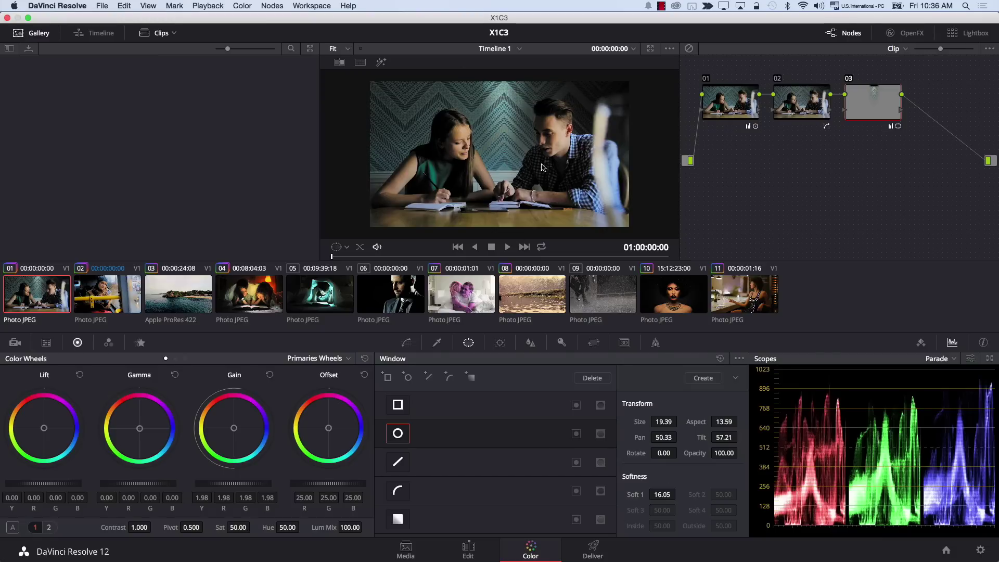
drag(234, 434, 198, 405)
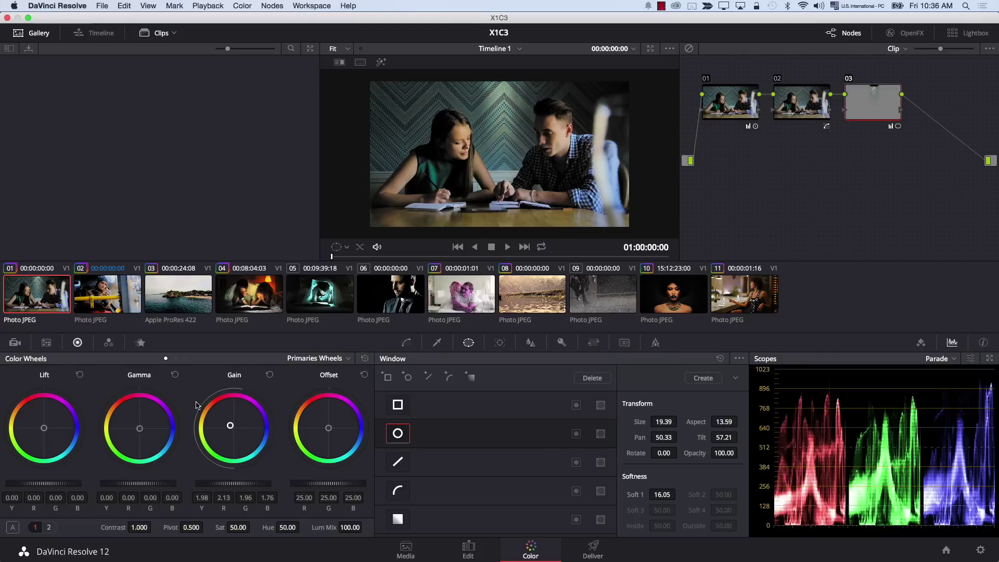
drag(120, 433, 125, 413)
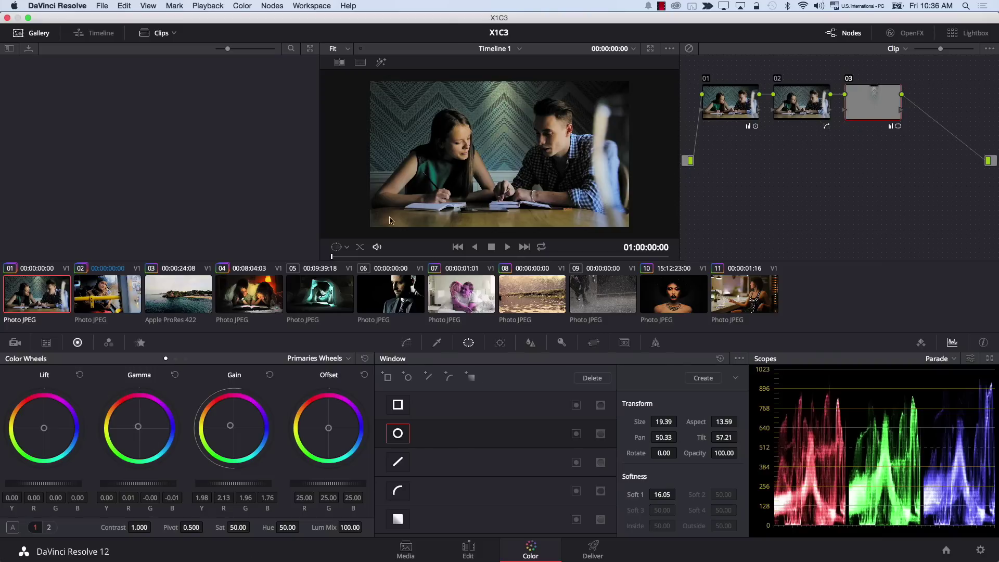
Show the window outlines, nudge the first window, and add a second circular window above the woman, size about 23.40, aspect 15.19, softness 13.72
click(337, 248)
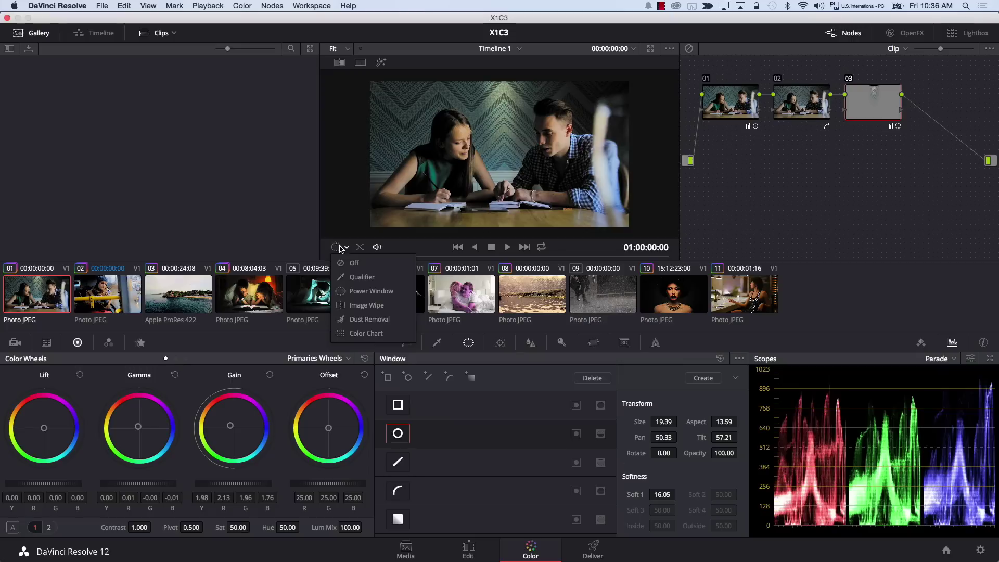
click(373, 293)
mouse_move(508, 105)
mouse_down()
mouse_move(508, 91)
mouse_move(508, 106)
mouse_up()
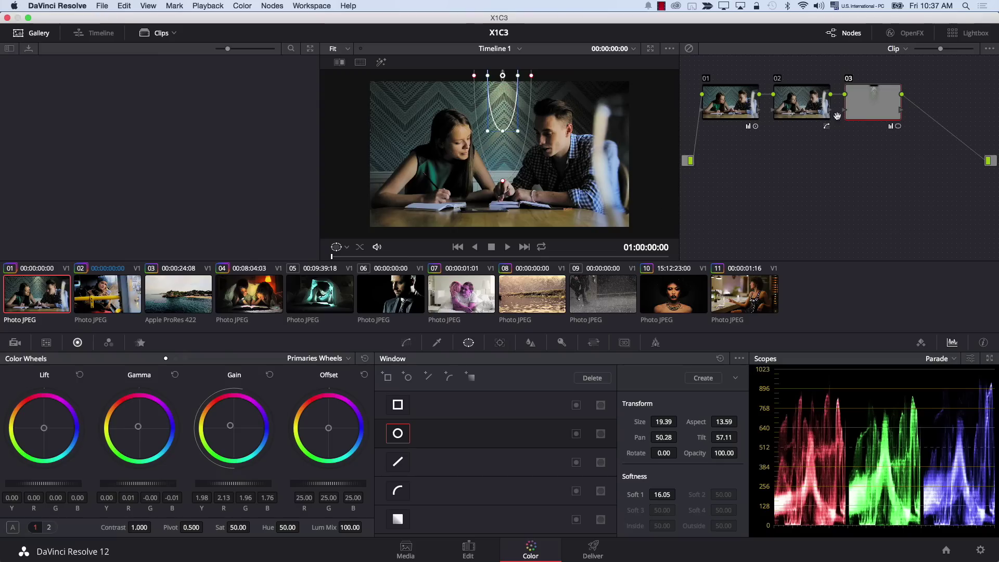
click(409, 377)
drag(500, 193, 414, 205)
drag(453, 98, 408, 126)
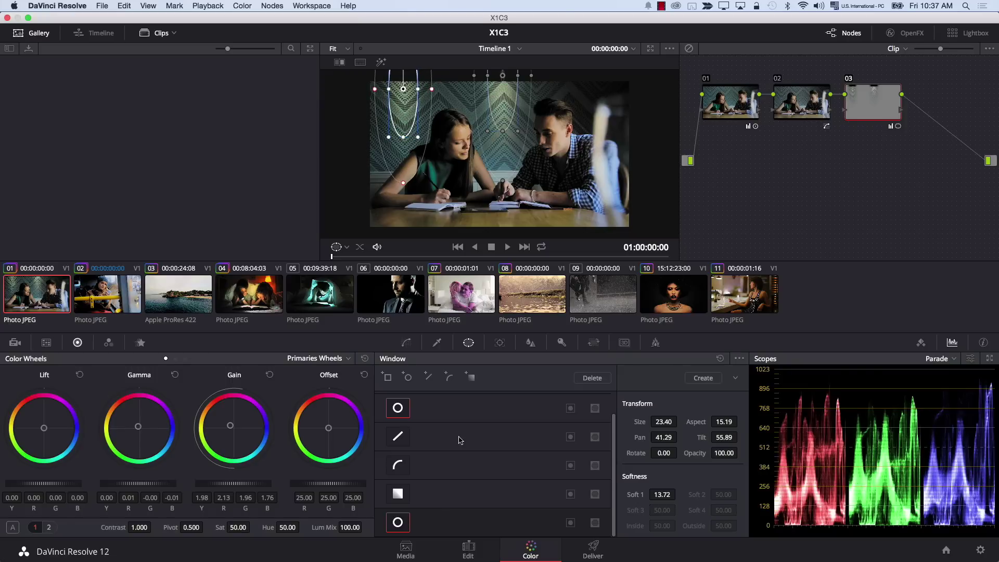
Add a third circular window above the man, size about 22.05, aspect 11.85, softness 13.89, hide the outlines and compare with the ungraded image
click(406, 381)
drag(494, 180, 578, 86)
click(341, 245)
click(341, 264)
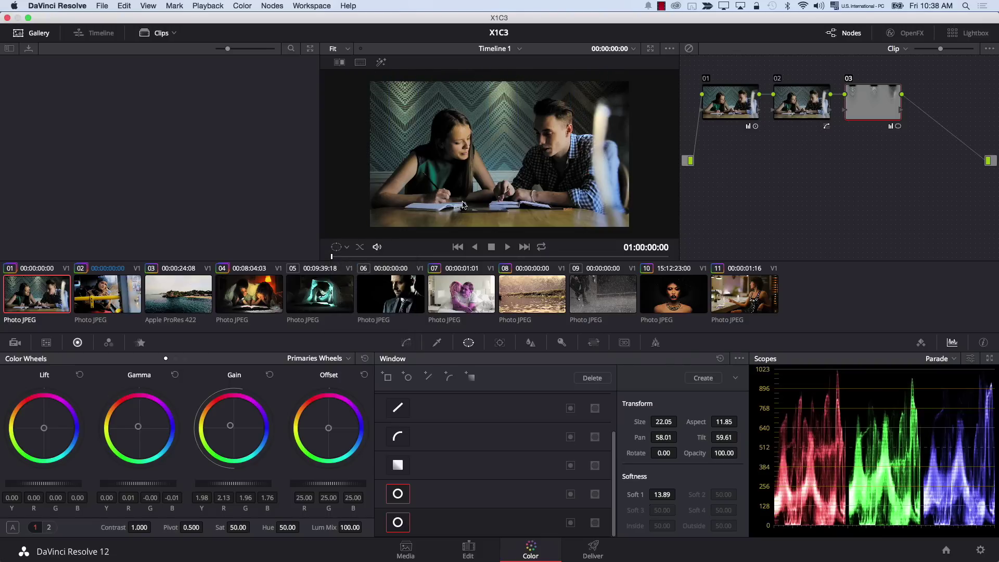
key(shift+d)
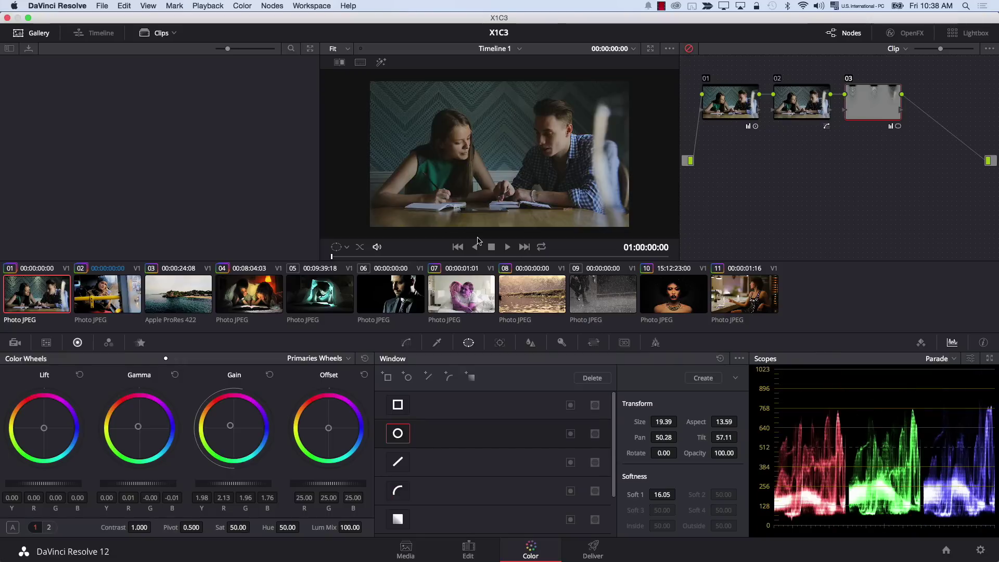
key(shift+d)
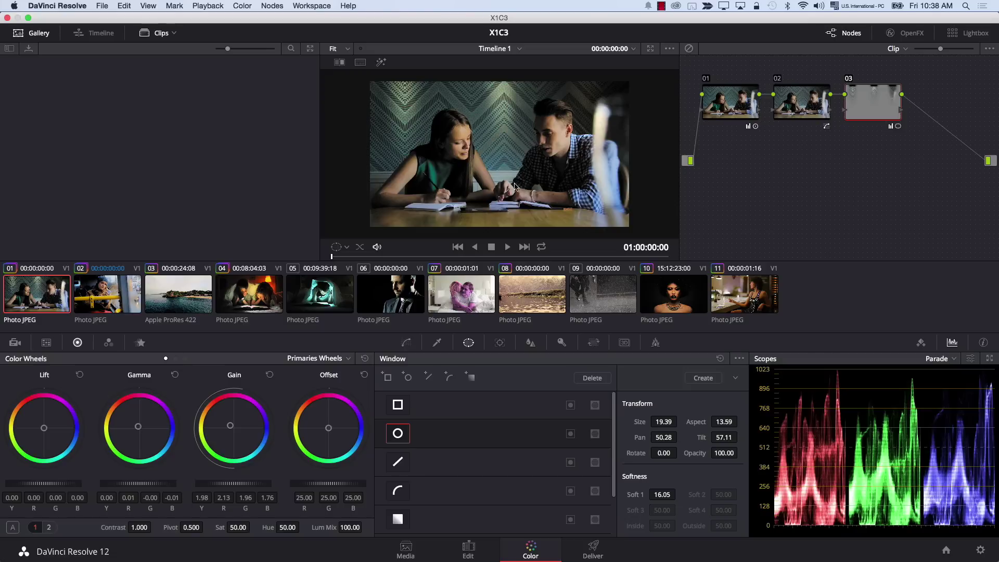
Add a fourth serial node and warm the overall image with Gain at red 1.07, green 0.99, blue 0.94, and Gamma at 0.05
key(alt+s)
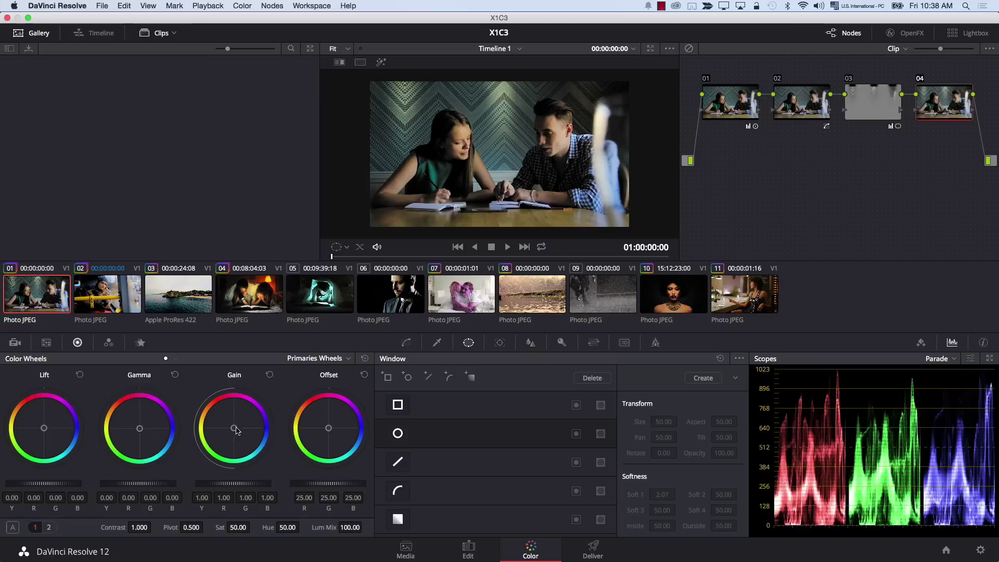
drag(227, 422, 225, 418)
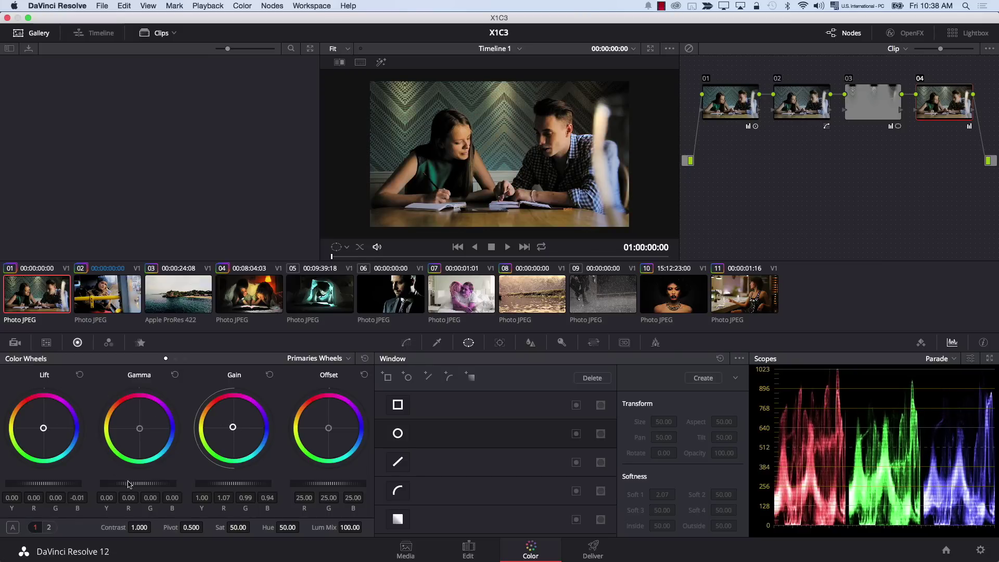
drag(131, 487, 133, 486)
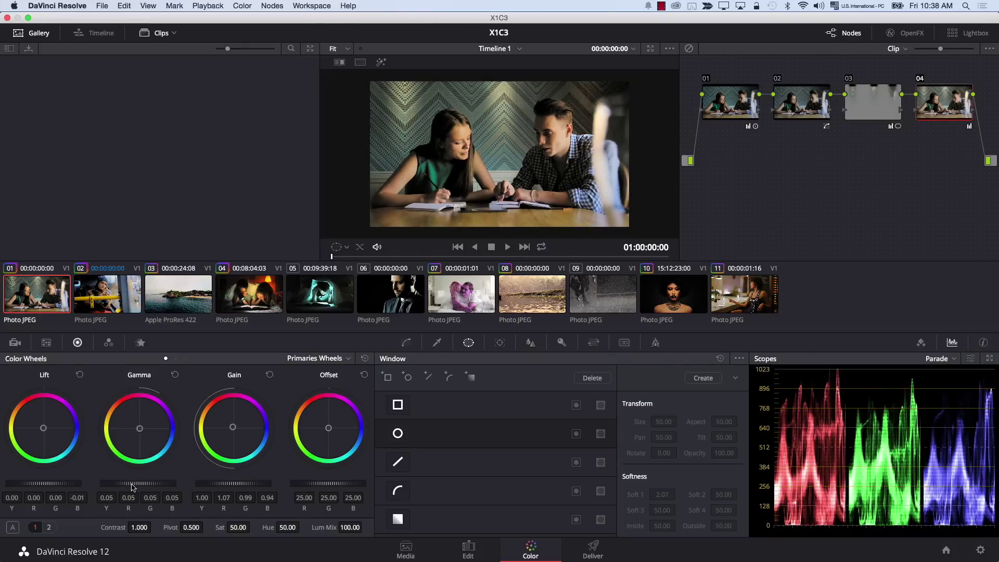
Raise the third node's Gain to 2.29 and saturation to 78.80, and bypass the grades to view the ungraded image
click(877, 118)
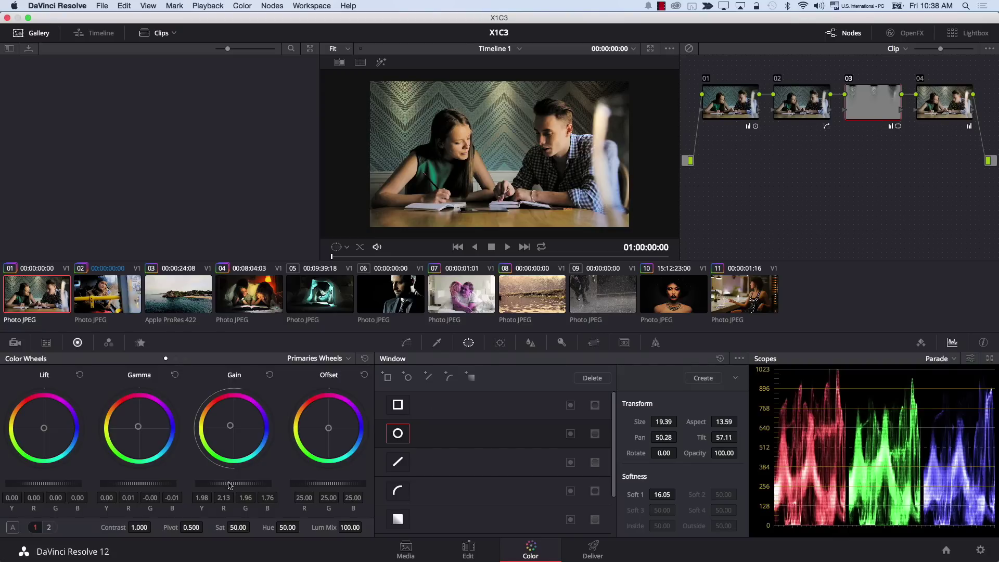
drag(285, 482, 356, 481)
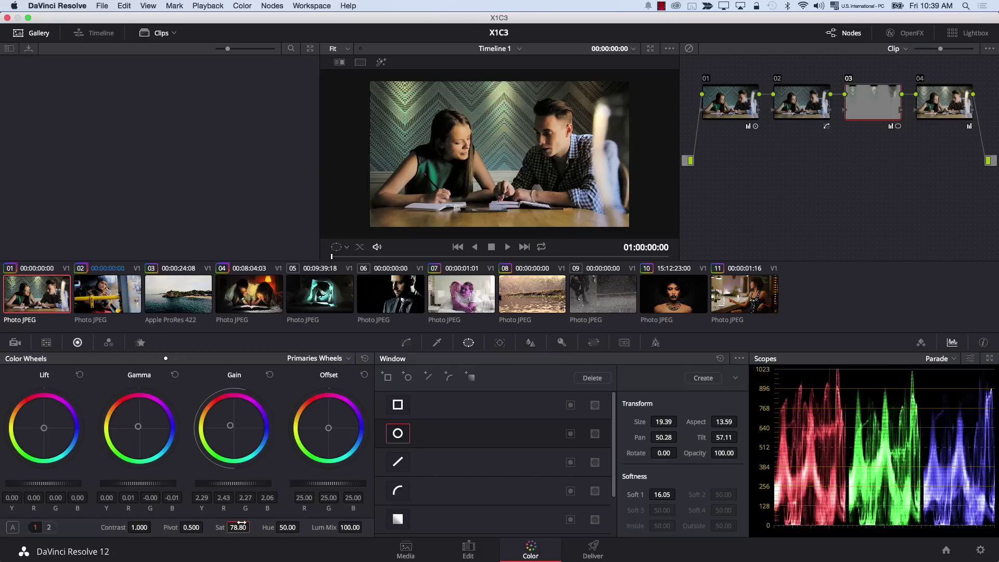
key(shift+d)
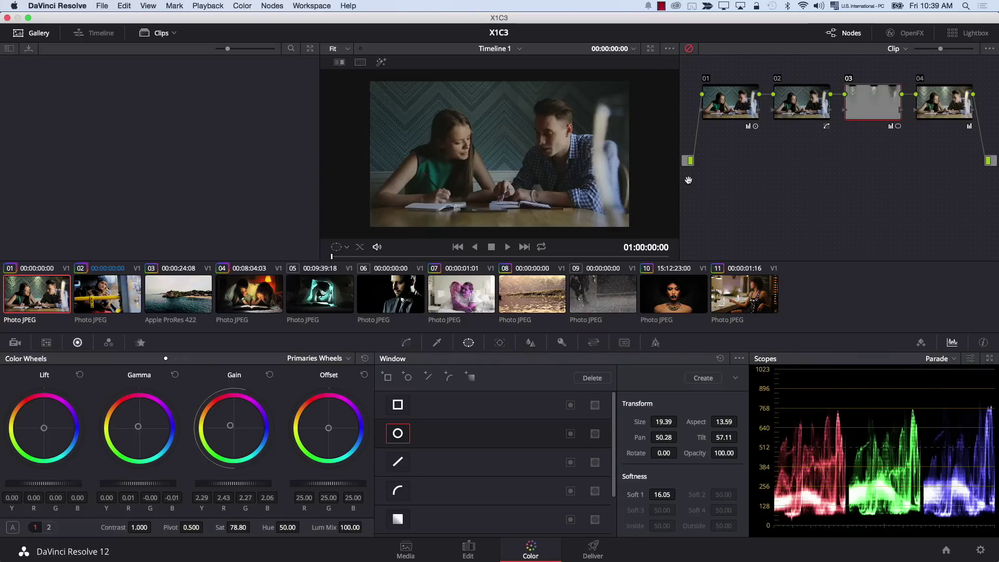
Re-enable the first clip's grades and switch to clip 07, the couple embracing in bed
key(shift+d)
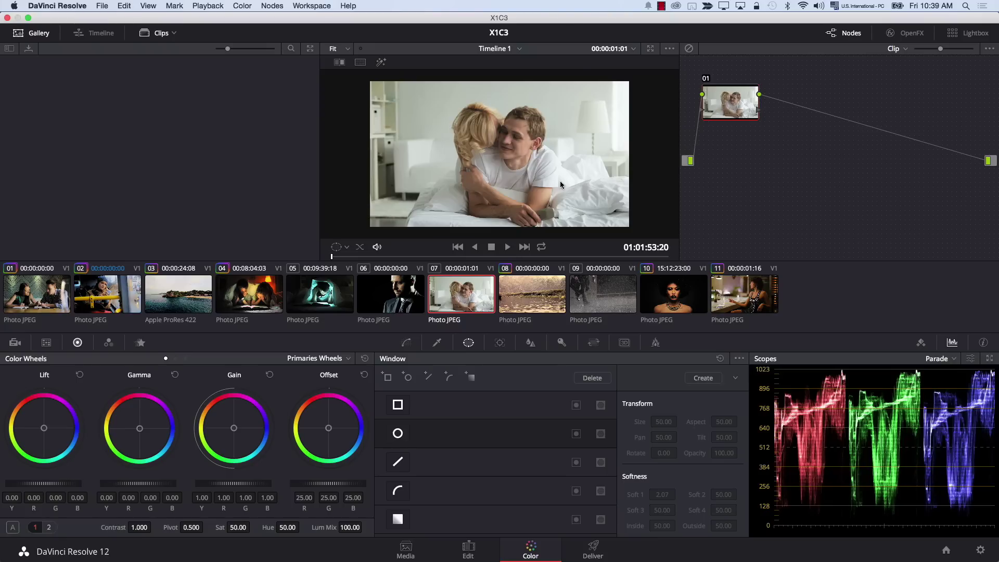
click(34, 307)
scroll(632, 122, down, 1)
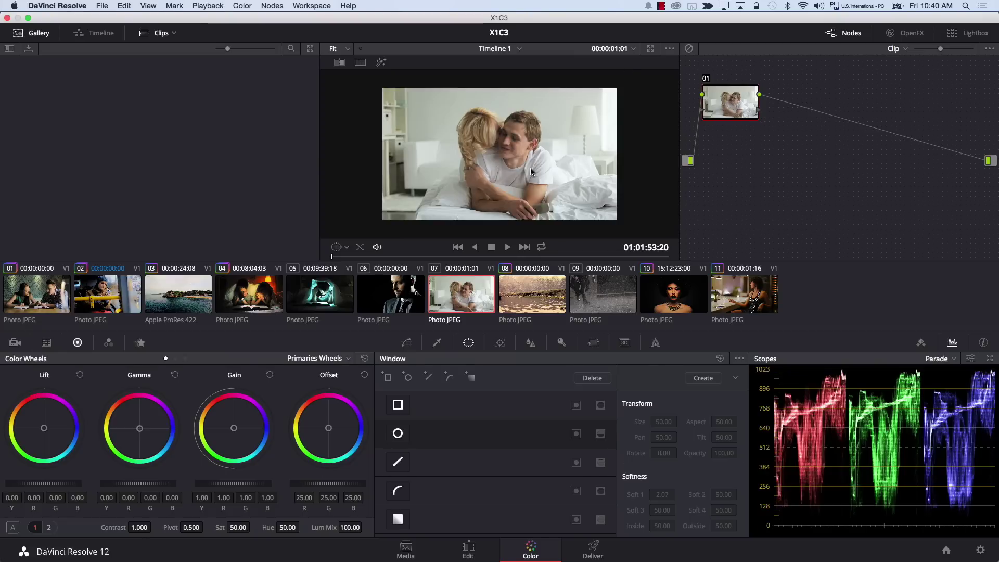
Add a second serial node to clip 07 and draw a closed curve window around the couple and the lamp side of the room
key(alt+s)
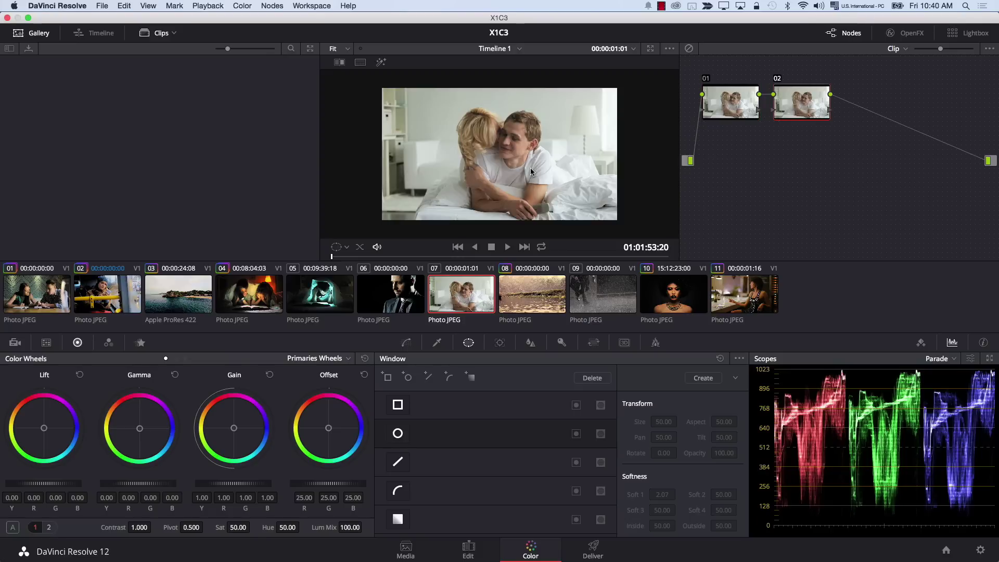
click(399, 490)
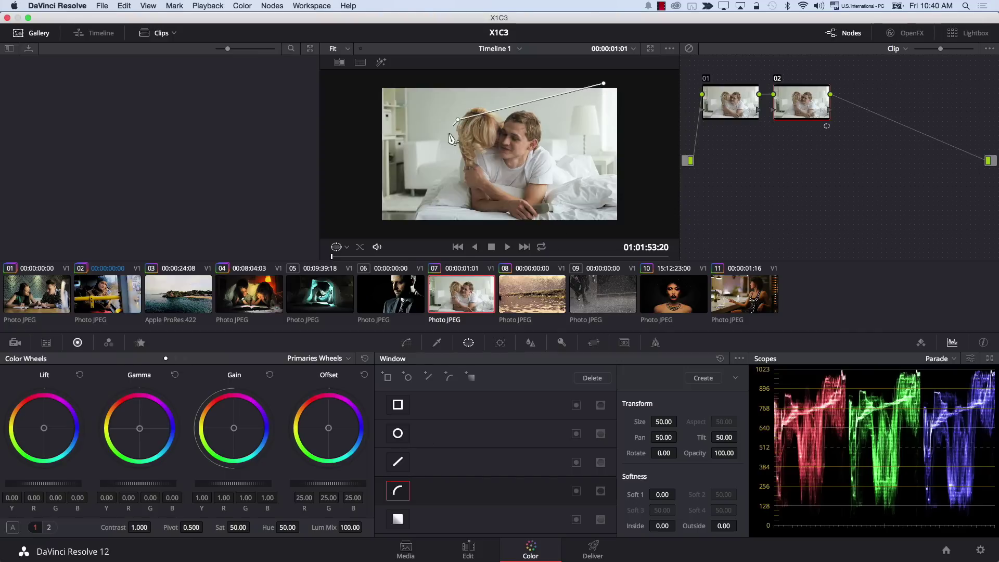
click(424, 176)
click(428, 202)
click(470, 215)
click(521, 228)
click(567, 227)
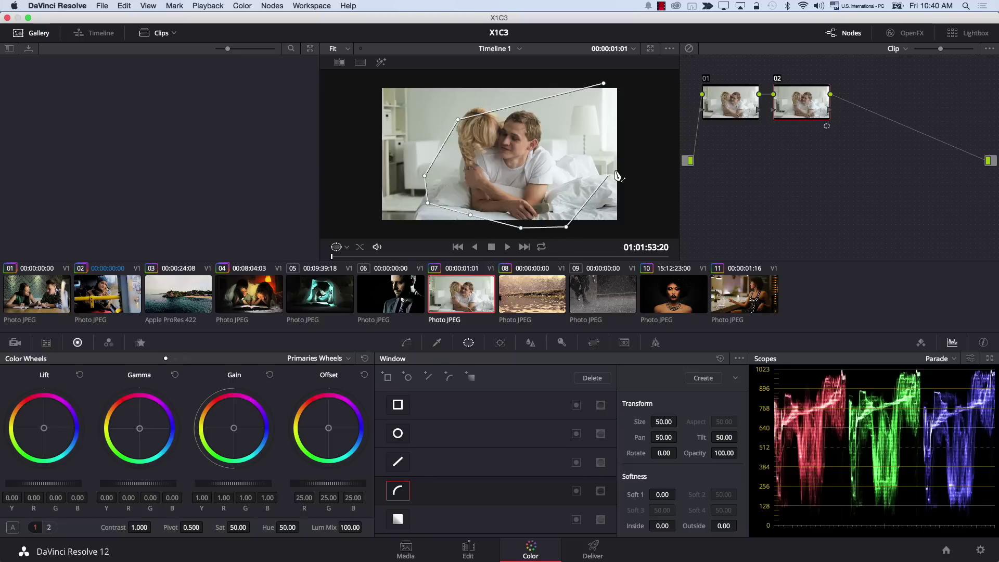
click(623, 155)
click(604, 84)
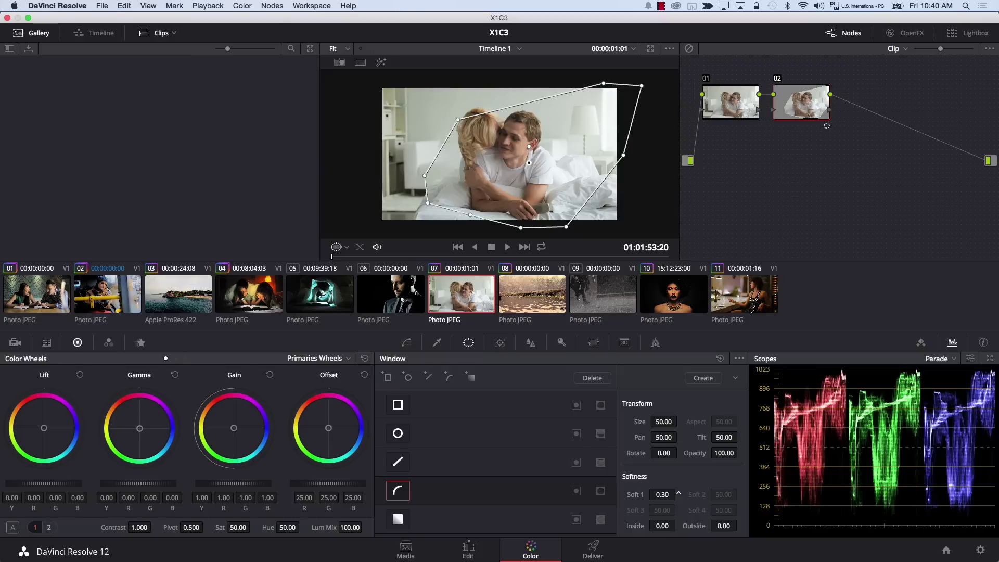
Feather the curve window with Soft 1 at 3.50, Inside 43.54 and Outside 10.30, and nudge the inner softness point near the lamp
click(659, 495)
drag(669, 521, 988, 512)
drag(723, 525, 768, 527)
drag(662, 525, 859, 523)
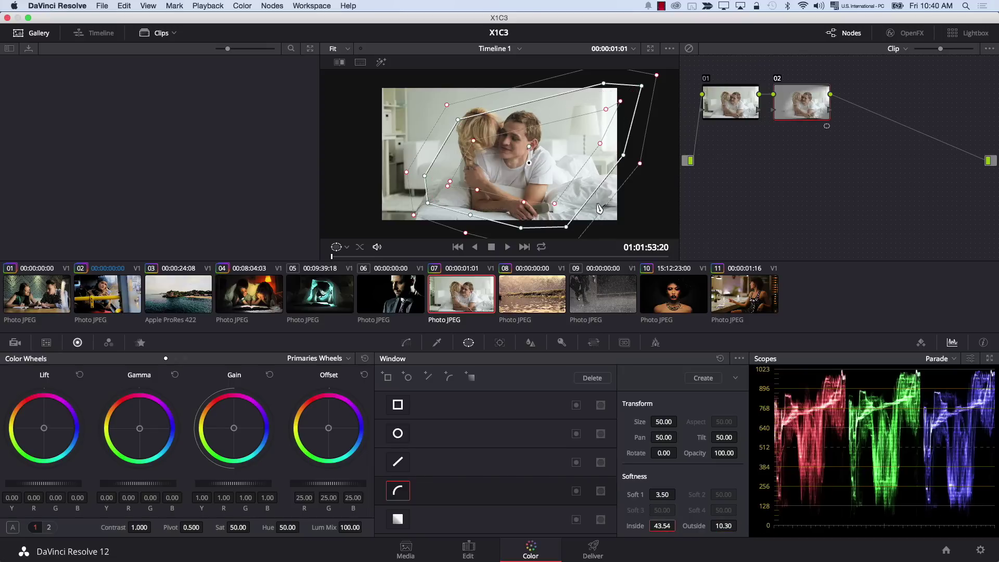
drag(606, 111, 603, 106)
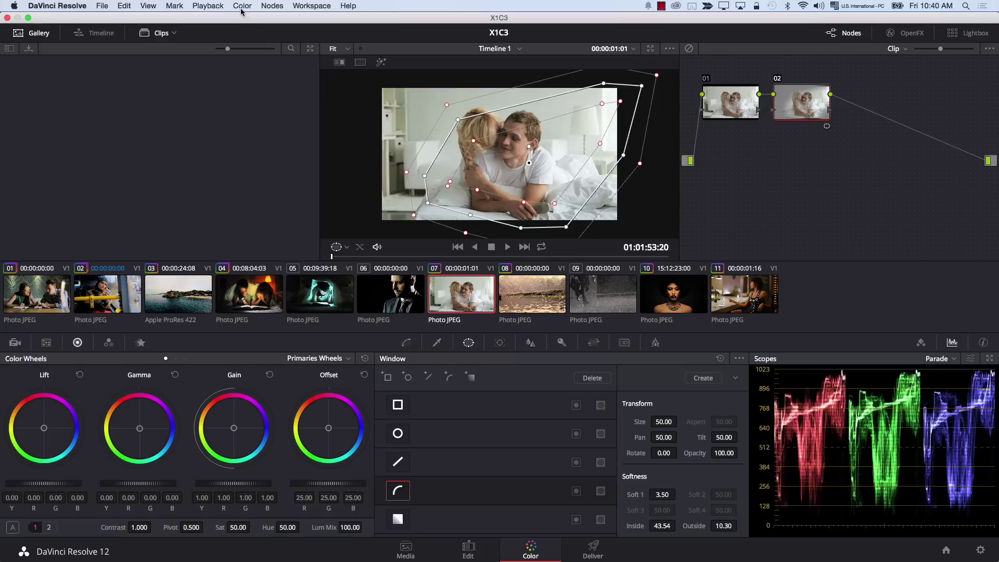
Add an outside node for the area beyond the curve window, with Gamma at -0.20 and saturation at 44.60
click(242, 6)
mouse_move(275, 7)
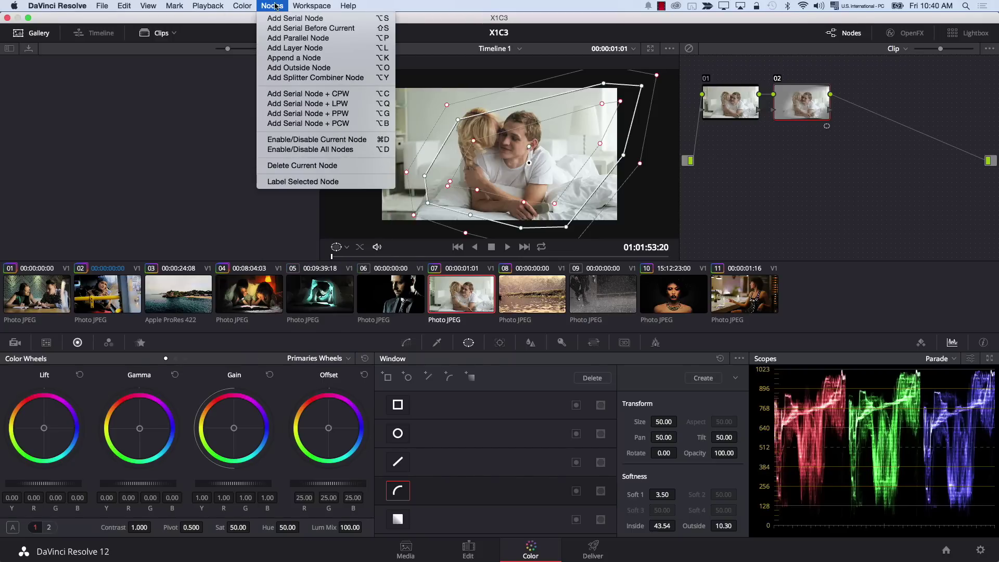
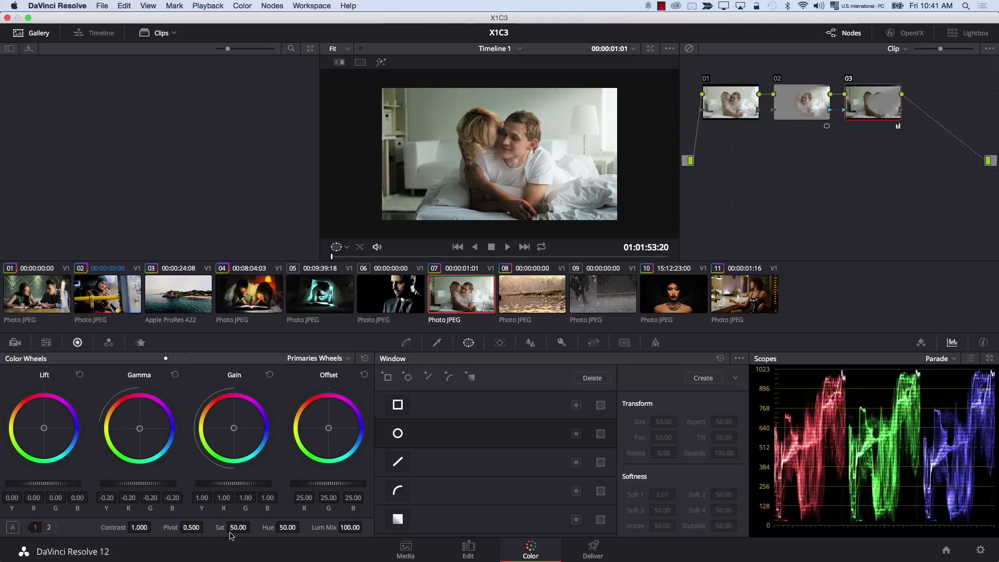
drag(253, 527, 252, 527)
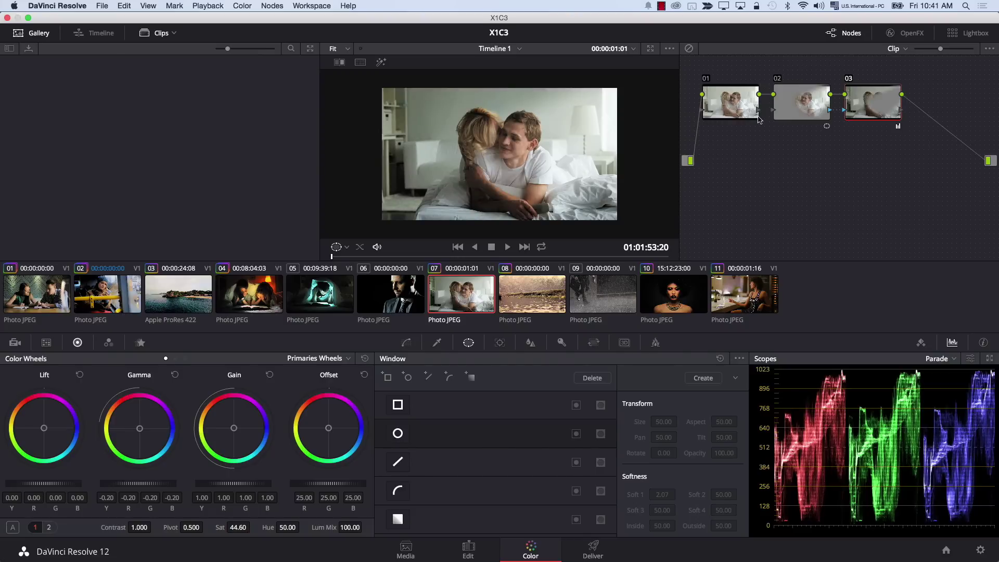
Pull the second node's upper window point above the lamp inward toward the couple, and hide the window outlines
click(782, 113)
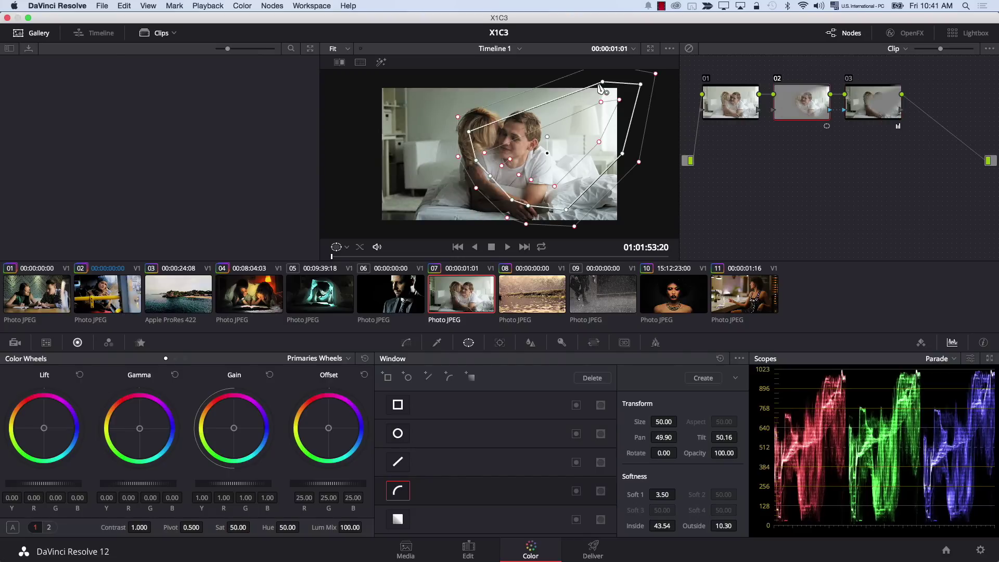
drag(601, 83, 586, 87)
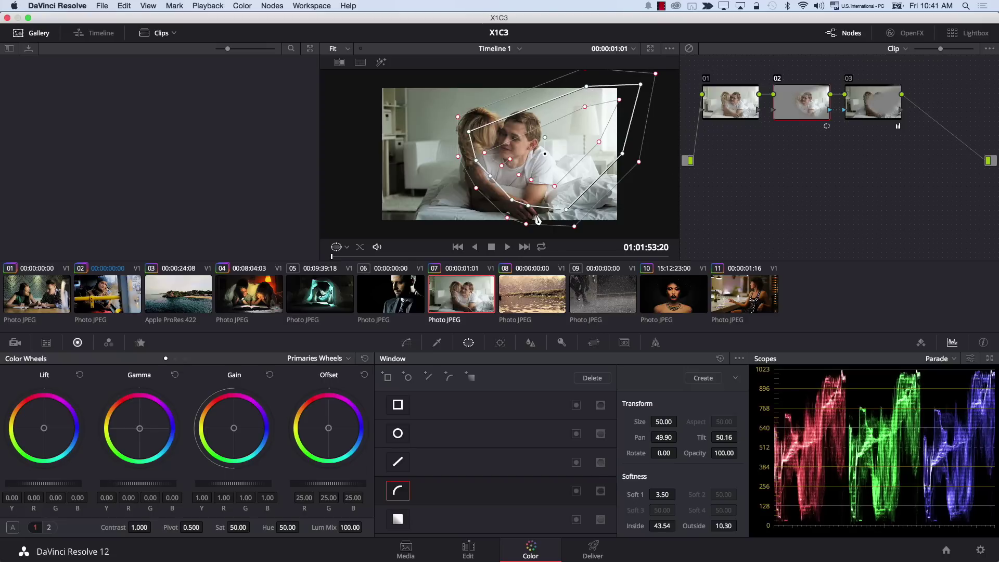
click(339, 248)
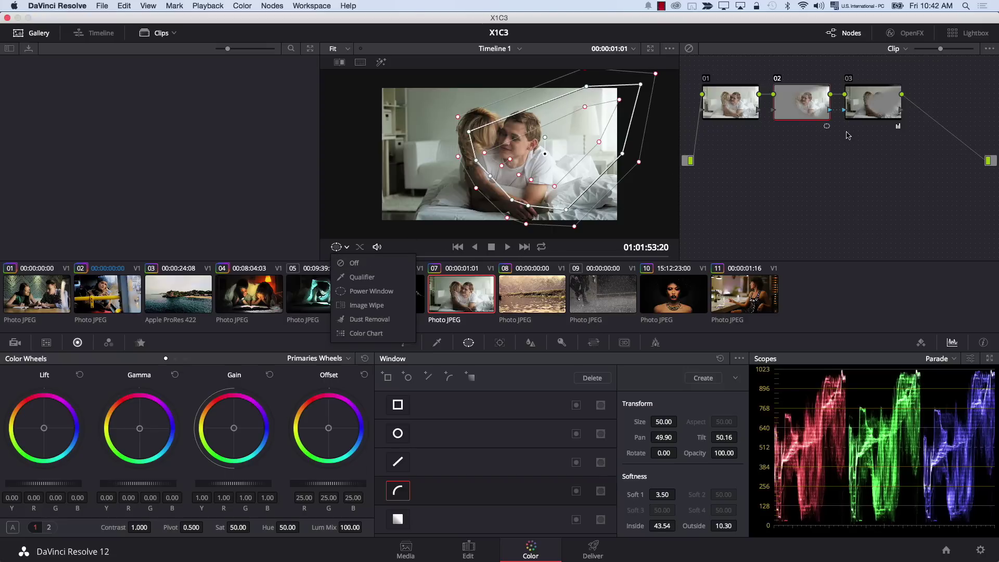
click(353, 263)
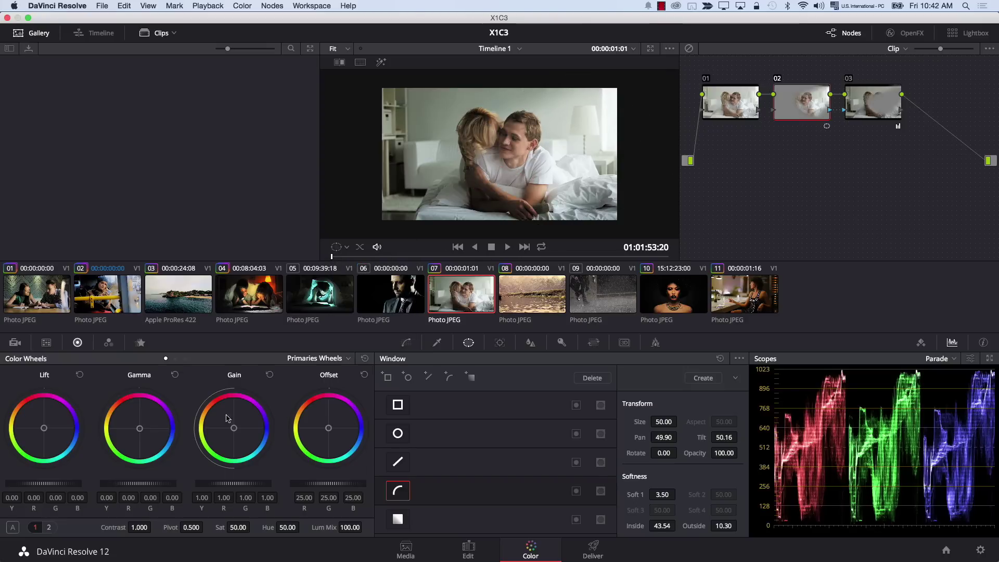
Warm the second node with Gain at red 1.03, green 0.99, blue 1.00, and set its Gamma to 0.02
drag(234, 430, 233, 426)
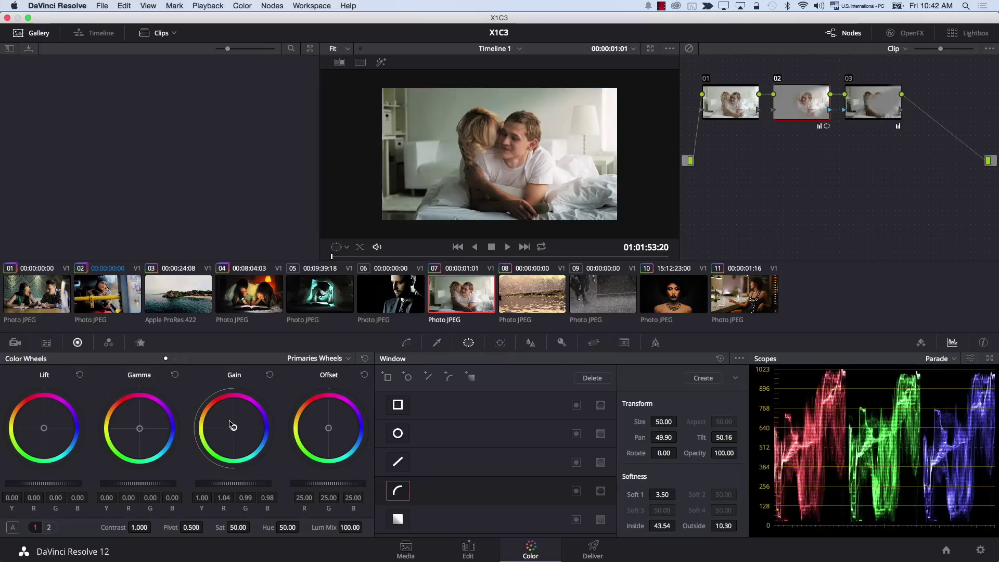
drag(150, 489, 150, 489)
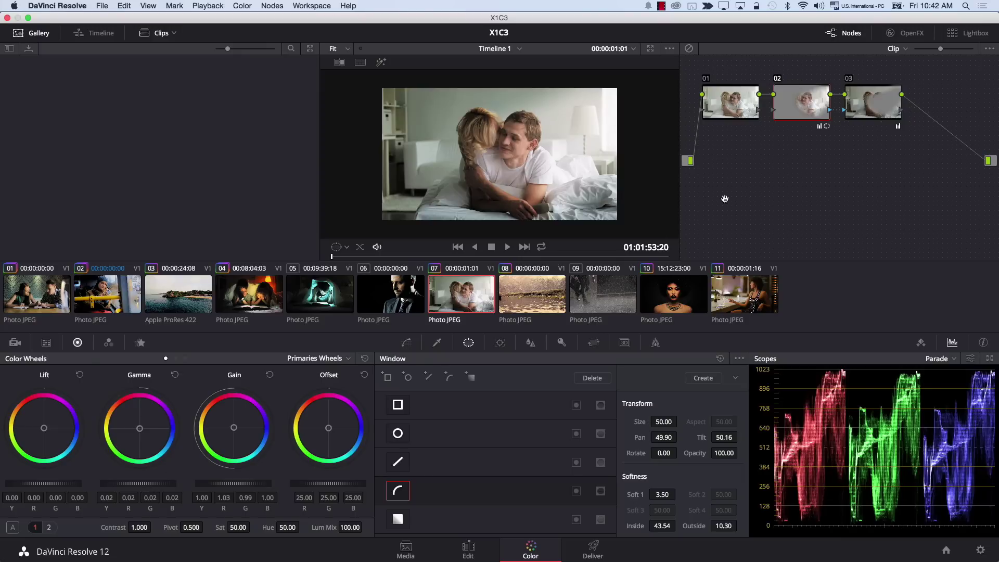
click(873, 108)
Refine the second node's window near the woman's head, tighten its lamp-side edge, and extend the outer softness there well beyond the frame
click(812, 117)
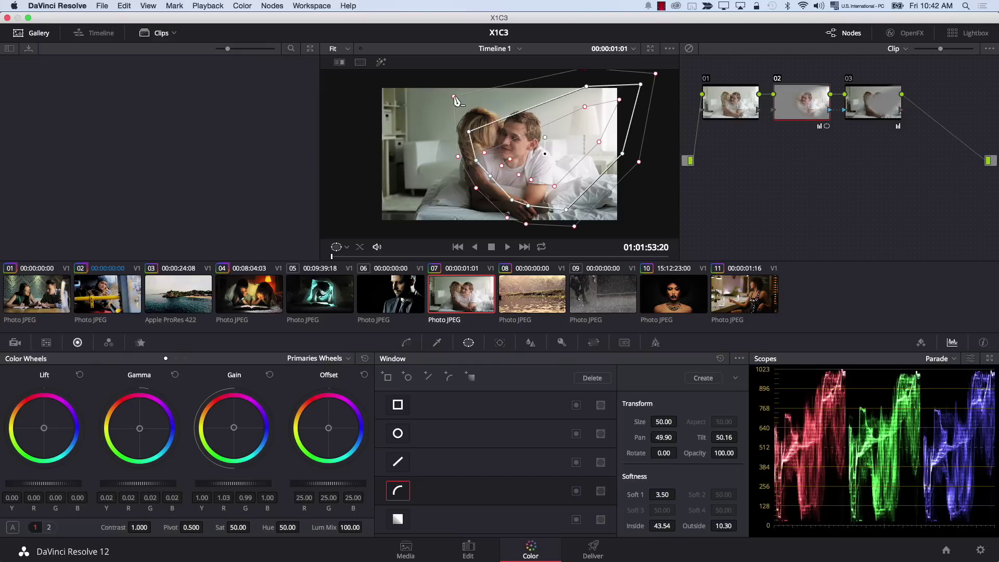
drag(485, 153, 512, 165)
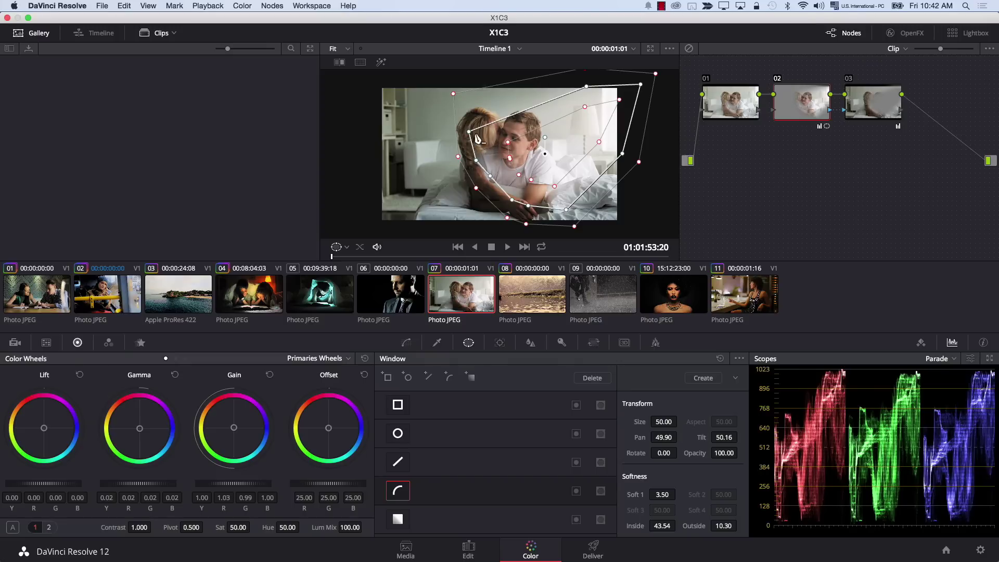
drag(469, 132, 472, 129)
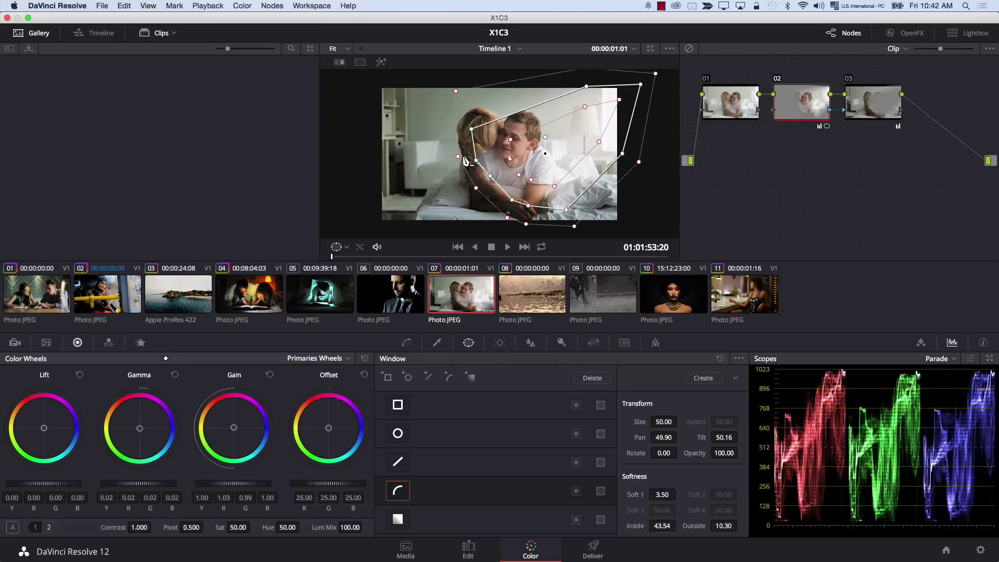
drag(623, 157, 615, 150)
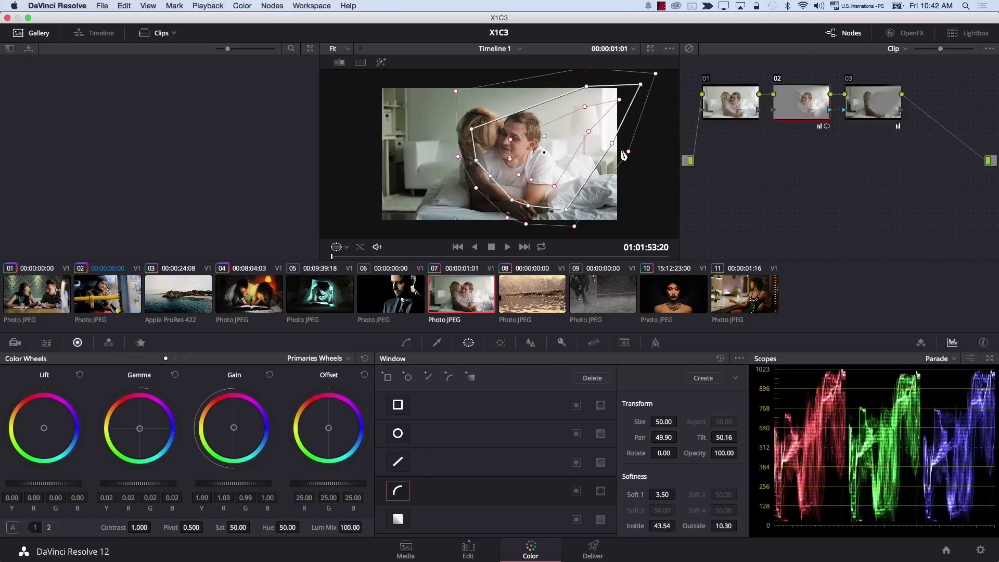
drag(628, 152, 657, 180)
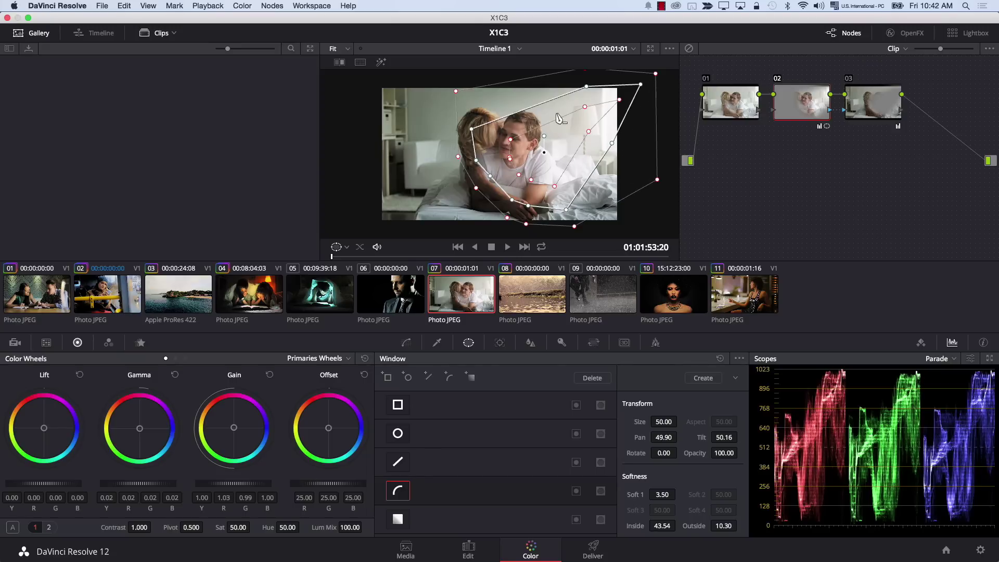
drag(585, 106, 583, 110)
Add a fourth serial node and desaturate its shadows with a Lum Vs Sat curve falling from Input Lum 0.45 to zero at black
click(853, 106)
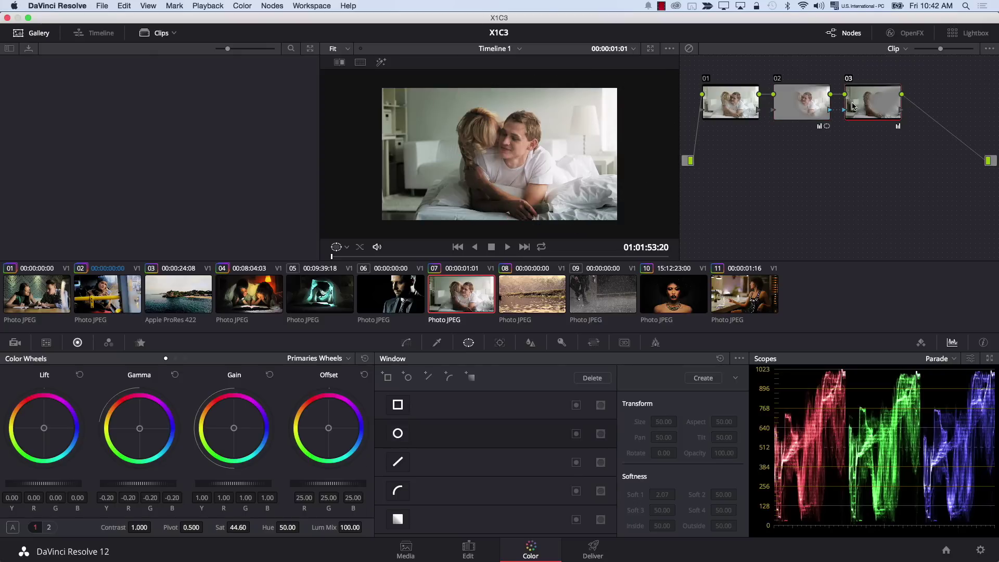
key(alt+s)
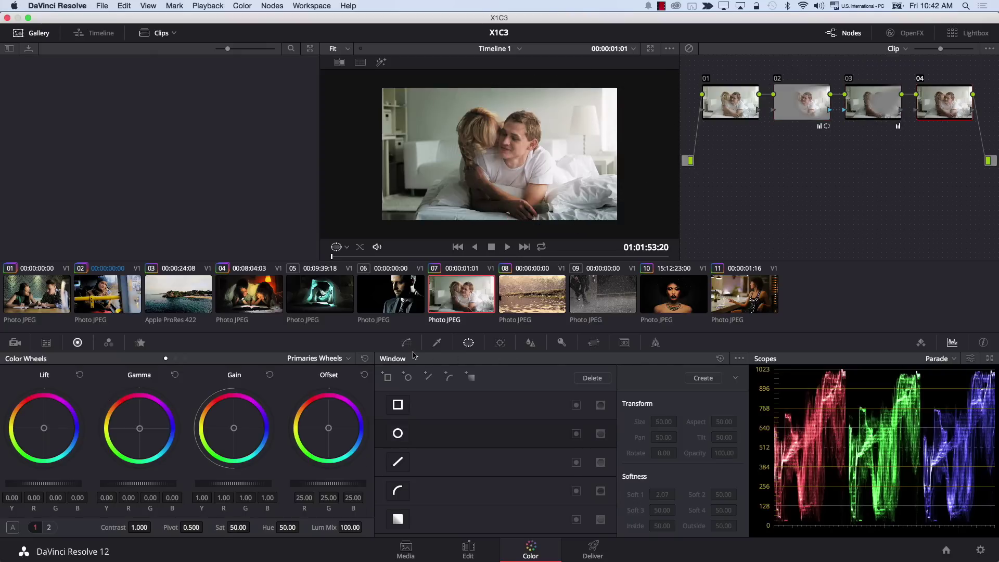
click(406, 342)
drag(386, 445, 382, 511)
drag(488, 496, 544, 444)
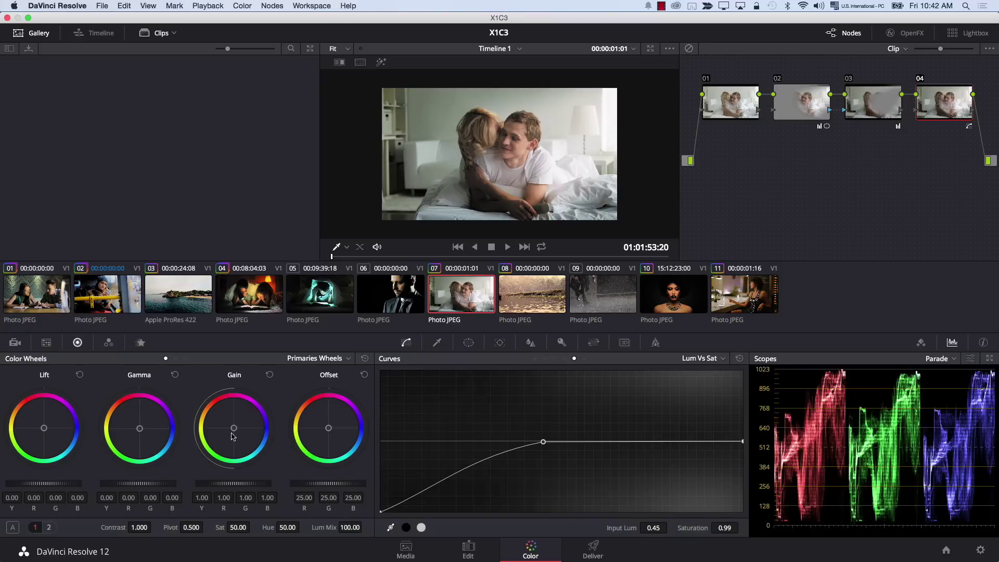
Set the fourth node's Gain to red 1.03, green 0.99, blue 0.96, Lift -0.01, Gamma -0.07, and its Lum Vs Sat point to 0.63, 0.93
drag(233, 434, 231, 432)
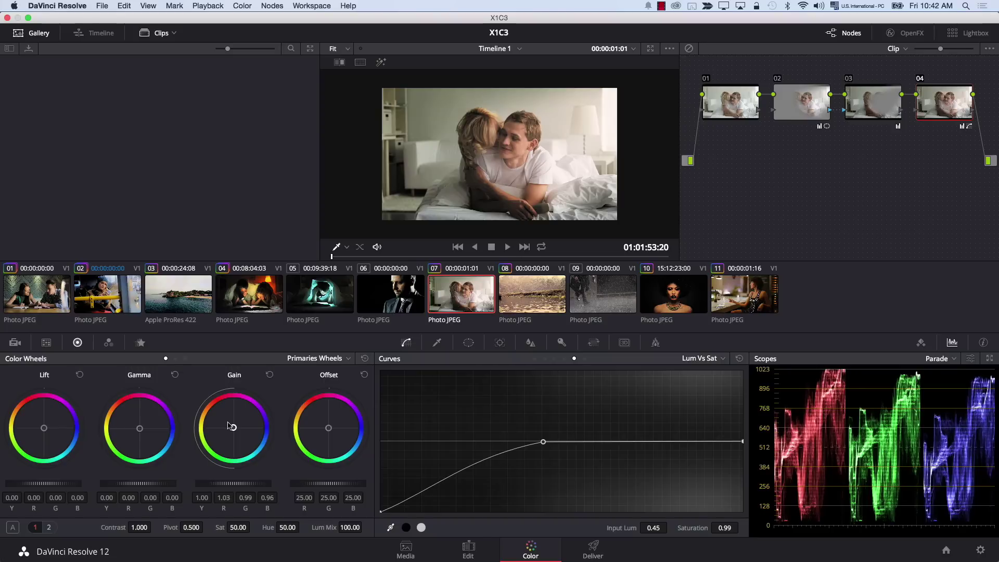
drag(44, 431, 44, 428)
drag(122, 483, 61, 487)
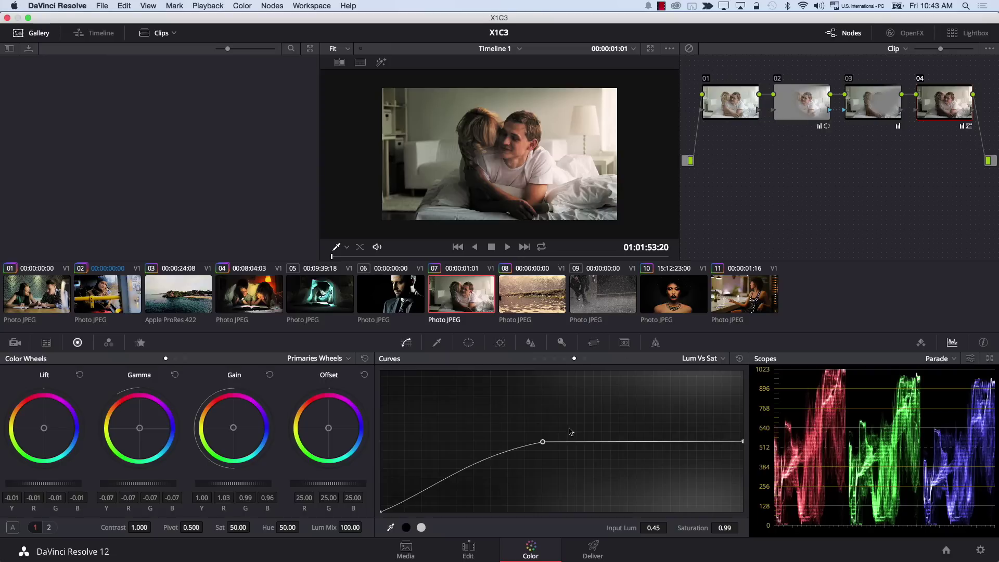
drag(544, 442, 610, 448)
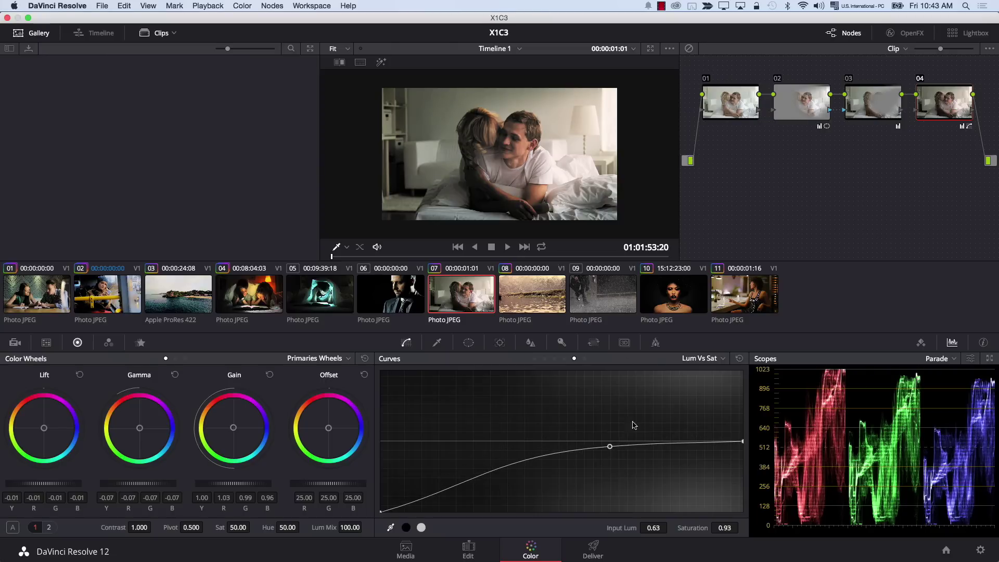
Show the second node's power window outline and cool its light with Gain at red 1.01, green 1.00, blue 1.02
click(868, 111)
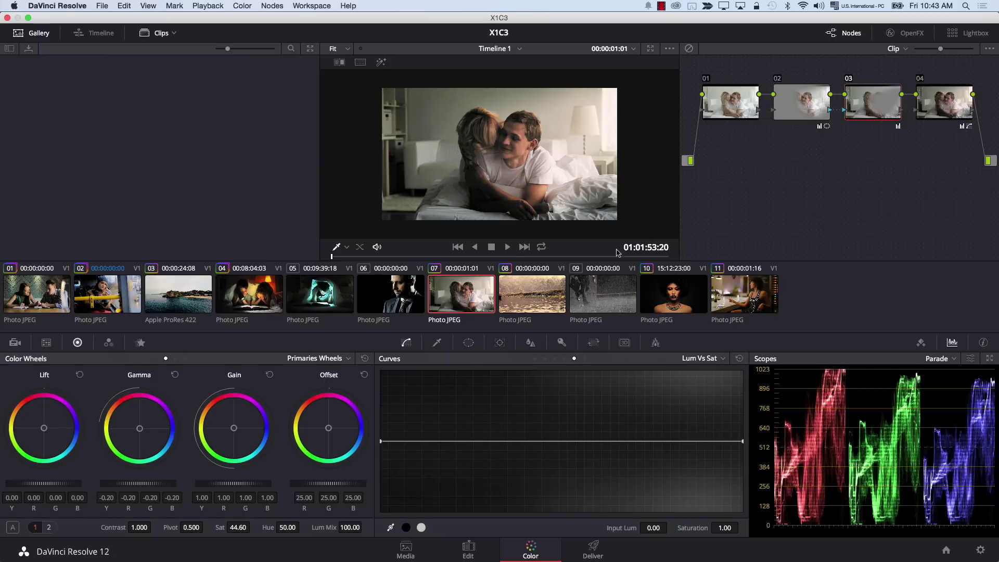
click(797, 112)
click(346, 247)
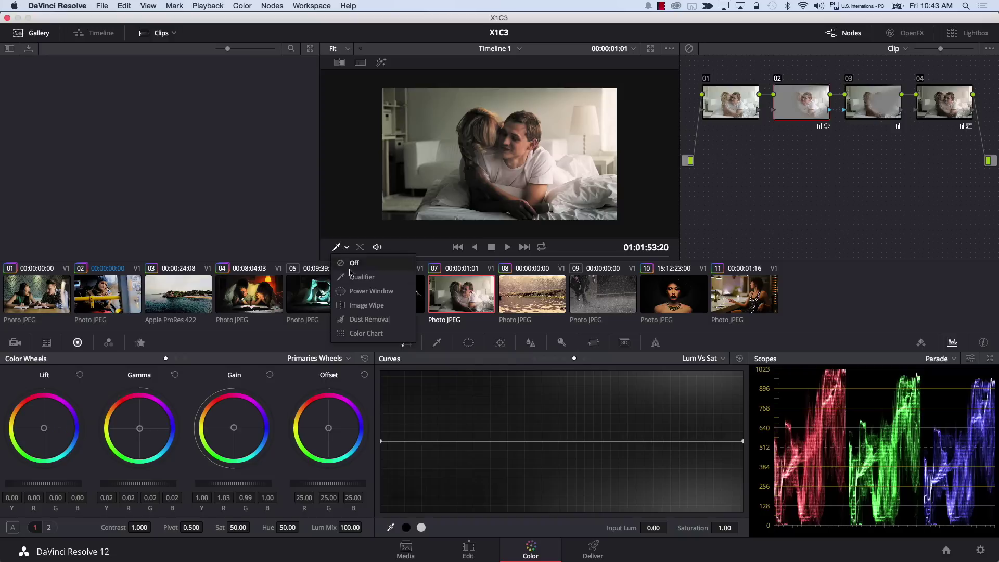
click(365, 290)
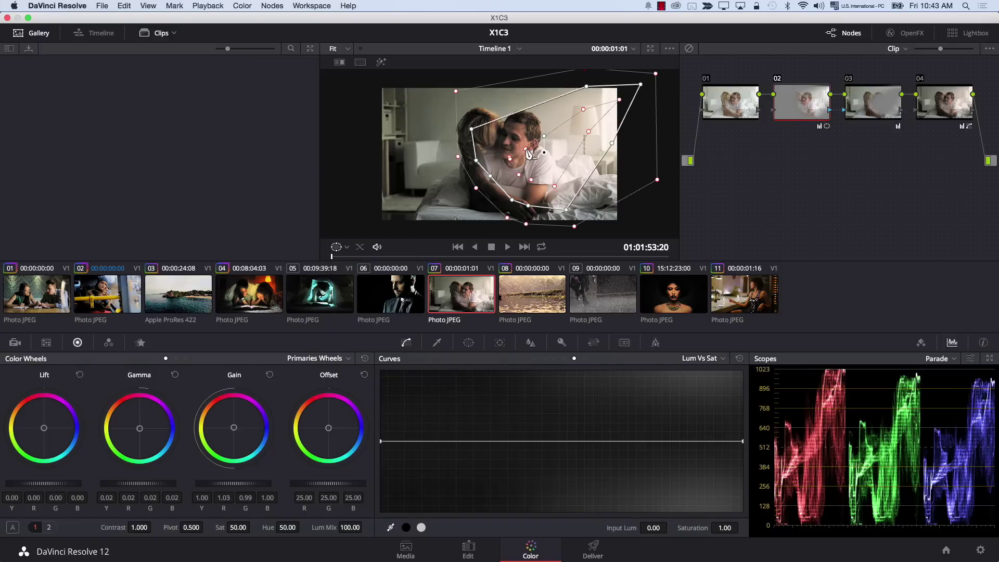
click(862, 97)
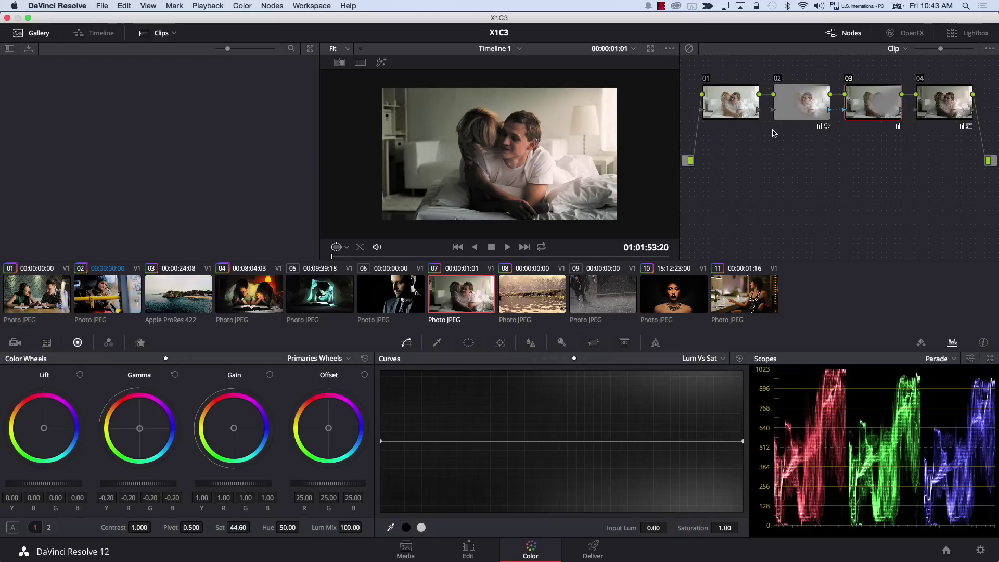
click(824, 109)
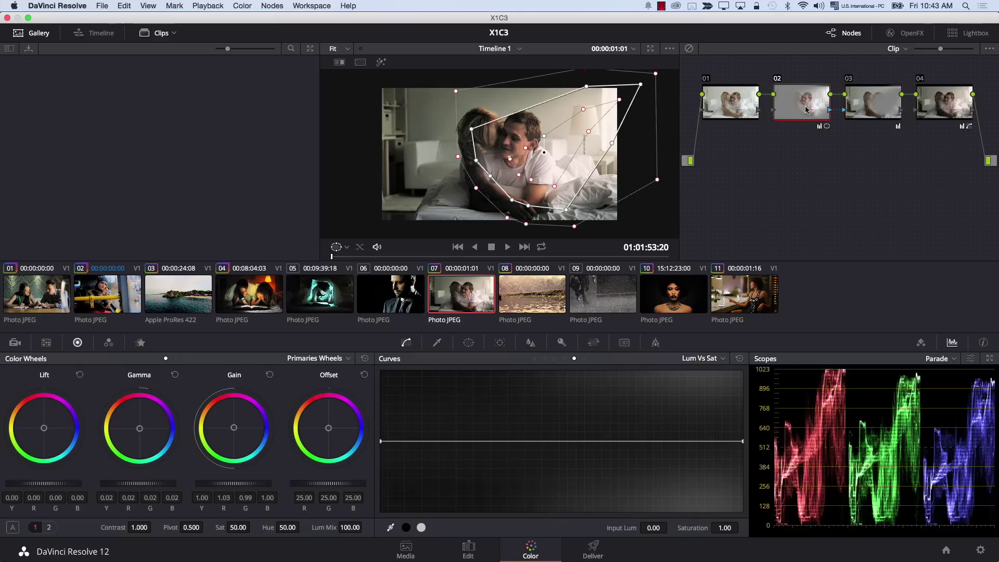
drag(235, 429, 238, 436)
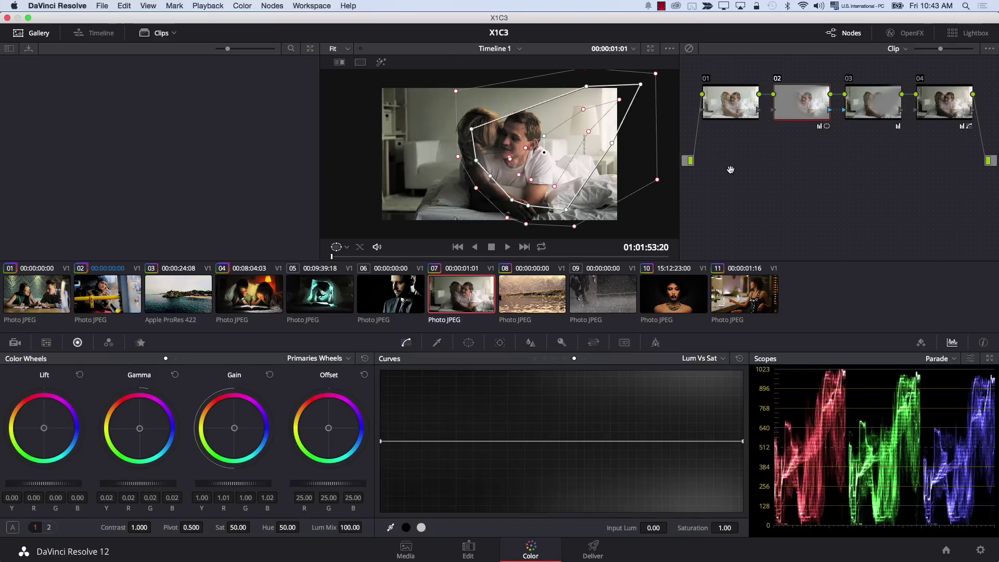
Add contrast to the fourth node with Log wheels: Shadow and Midtone -0.04, Highlight 0.04, and Low Range 0.976
click(874, 106)
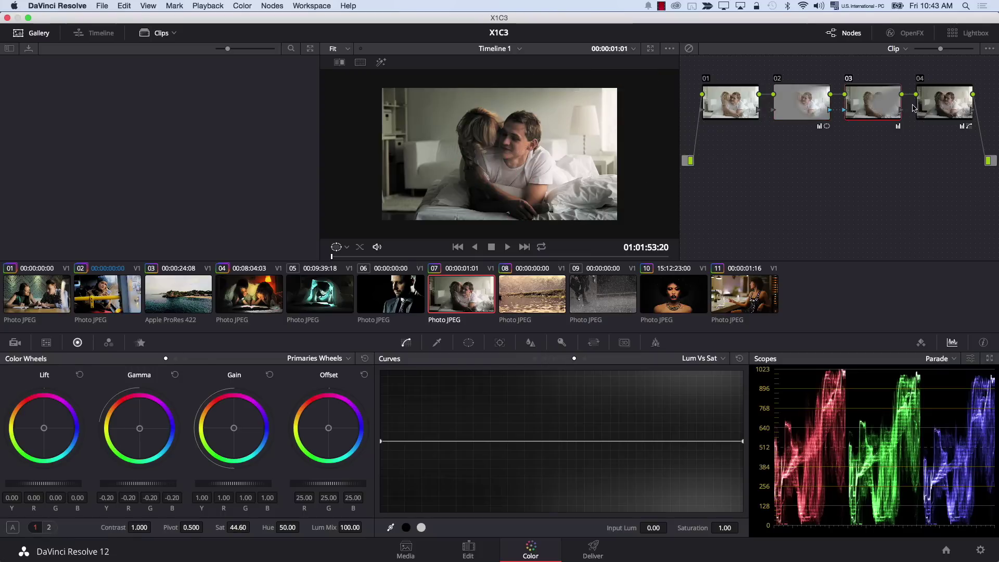
click(928, 112)
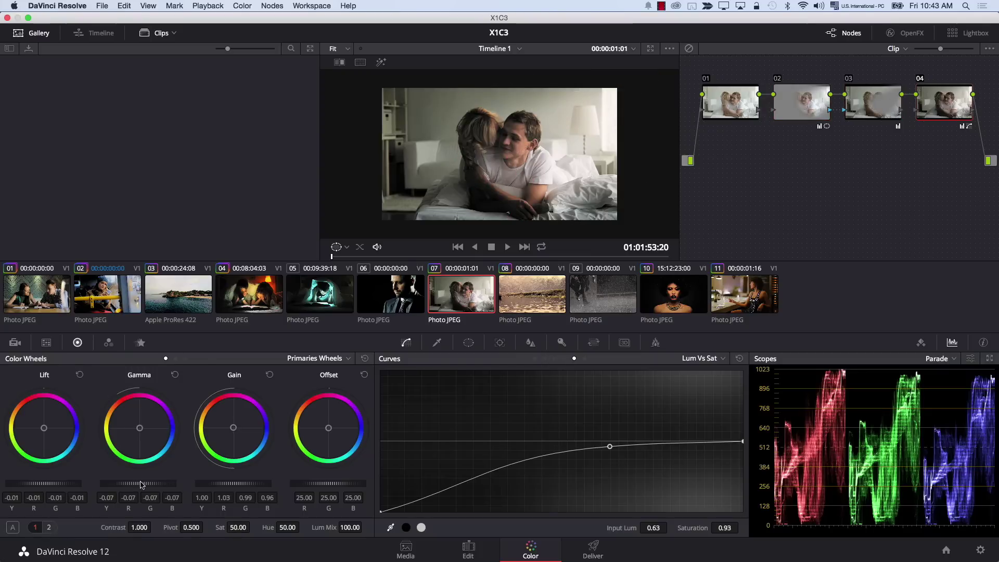
click(182, 358)
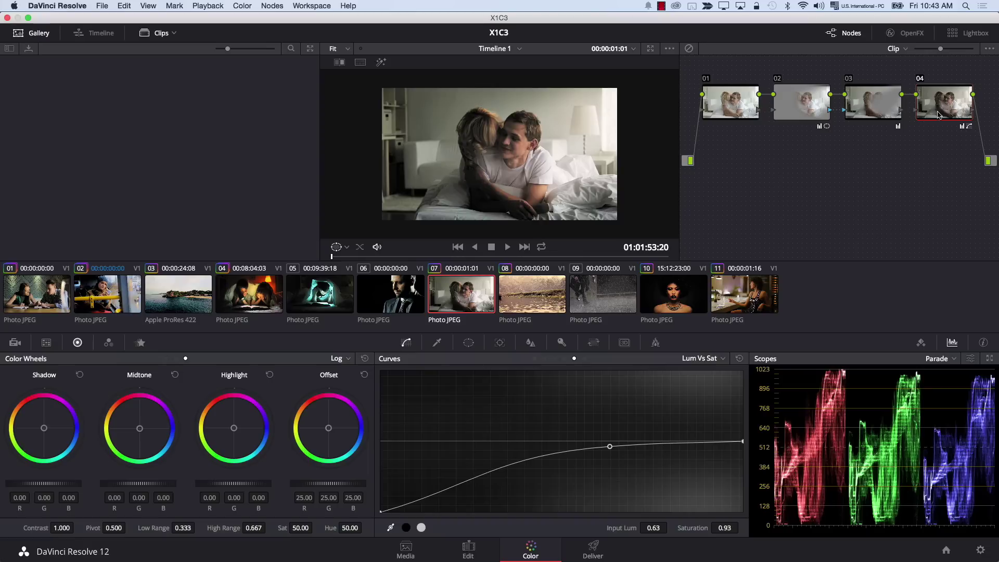
drag(150, 486, 147, 484)
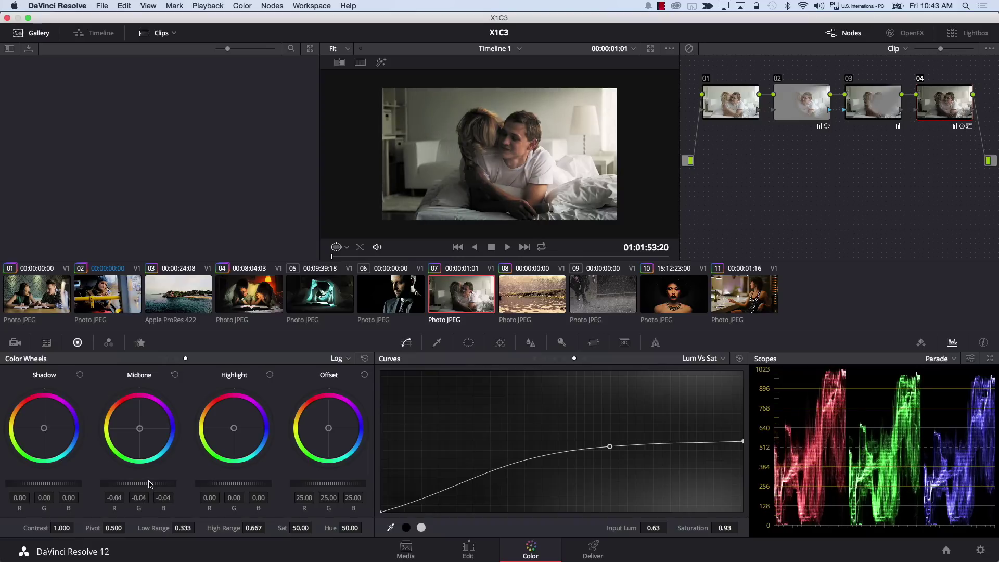
drag(73, 483, 63, 483)
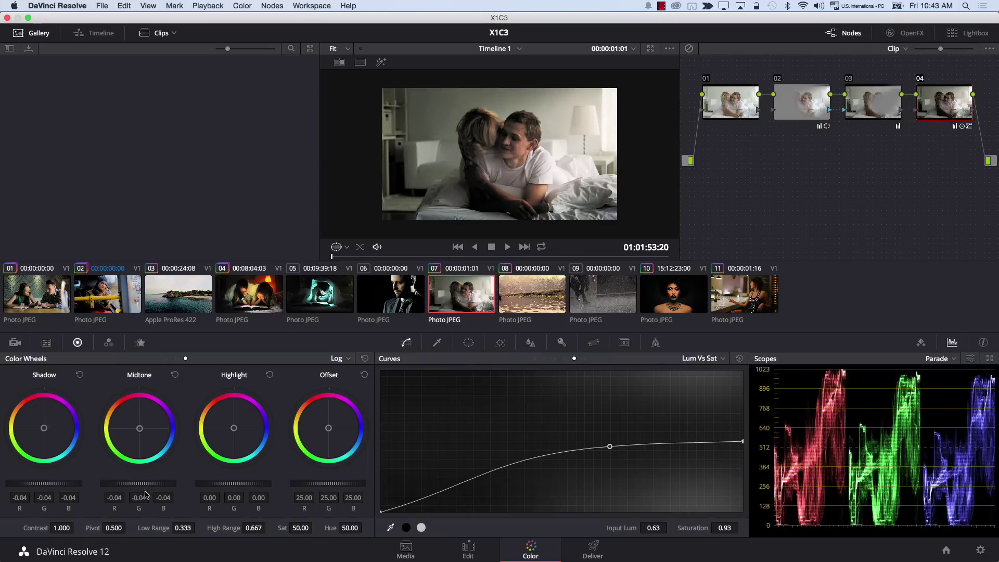
drag(242, 483, 257, 478)
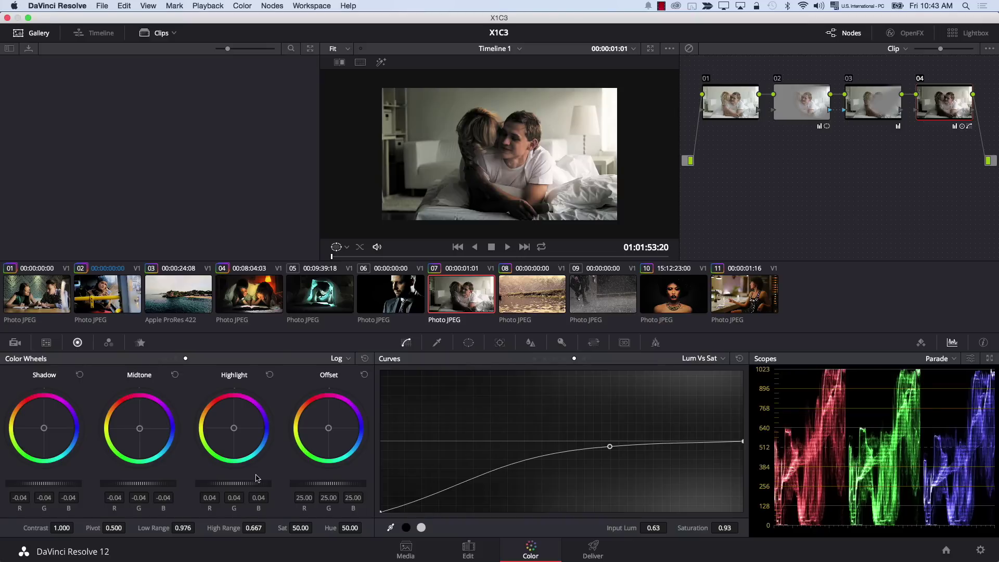